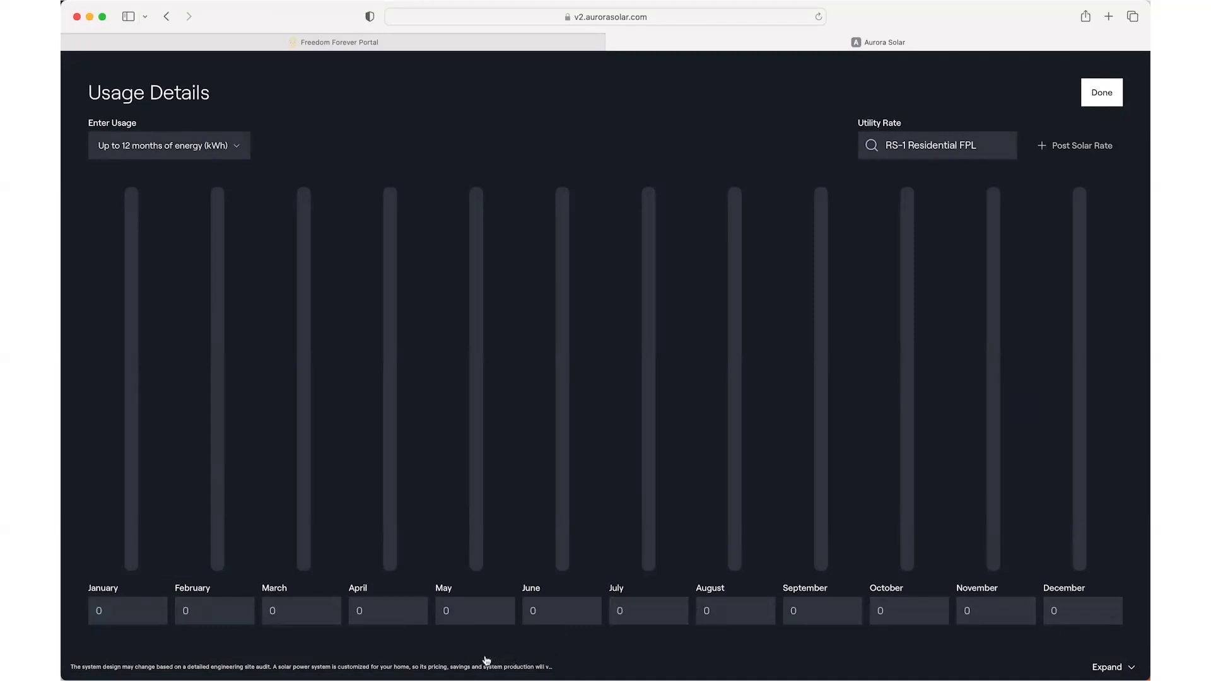
# - Enter usage for May through August: 1400, 1500, 1600 and 1700 kWh
pyautogui.click(448, 611)
pyautogui.write('1400')
pyautogui.press('Tab')
pyautogui.write('1500')
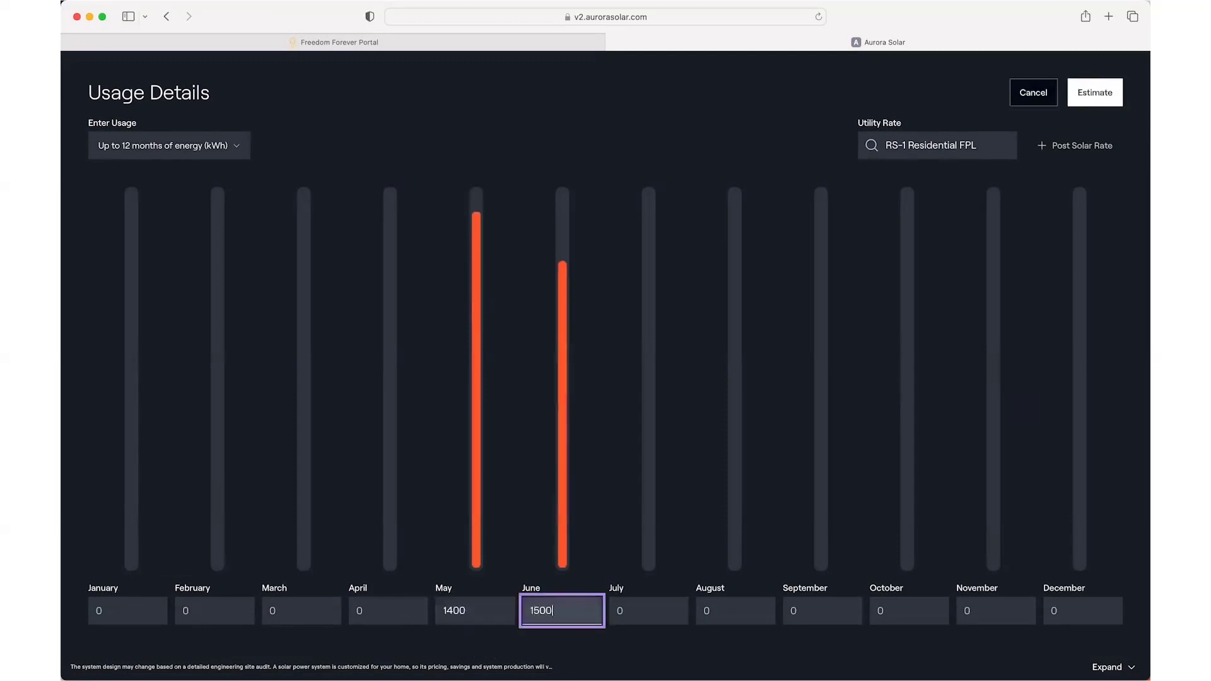
pyautogui.press('Tab')
pyautogui.write('1600')
pyautogui.press('Tab')
pyautogui.write('1700')
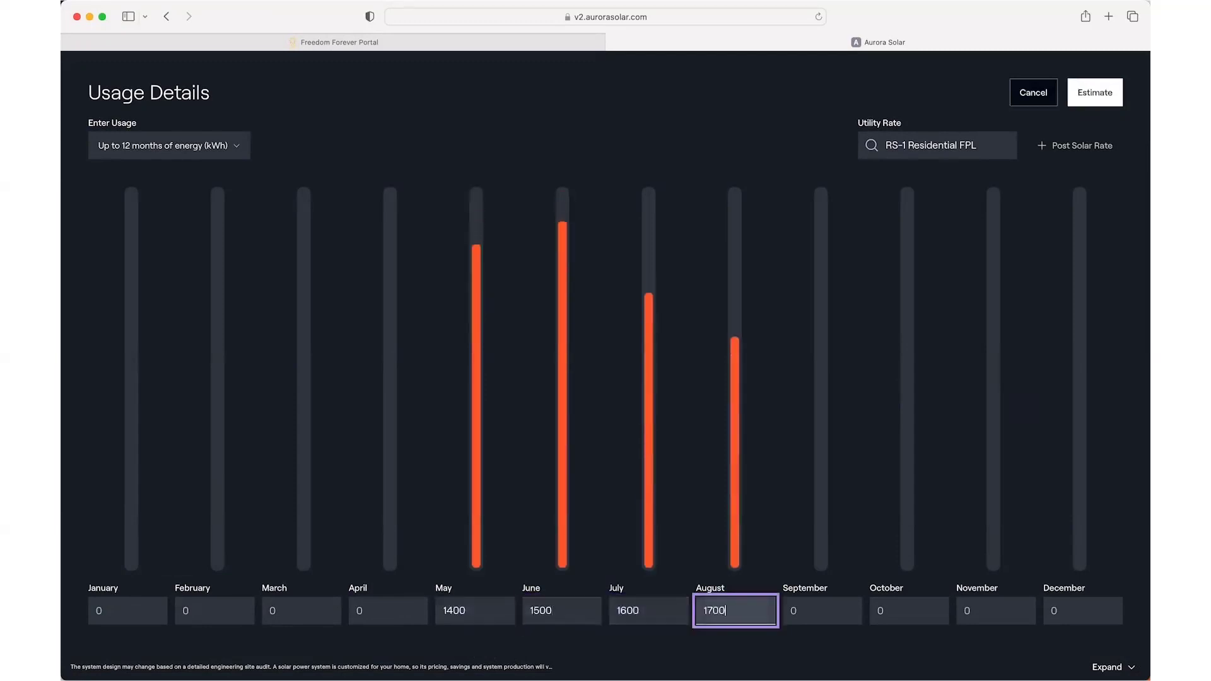
# - Enter usage for September through December: 1800, 1900, 2000 and 1800 kWh
pyautogui.press('Tab')
pyautogui.write('1800')
pyautogui.press('Tab')
pyautogui.write('1900')
pyautogui.press('Tab')
pyautogui.write('2000')
pyautogui.press('Tab')
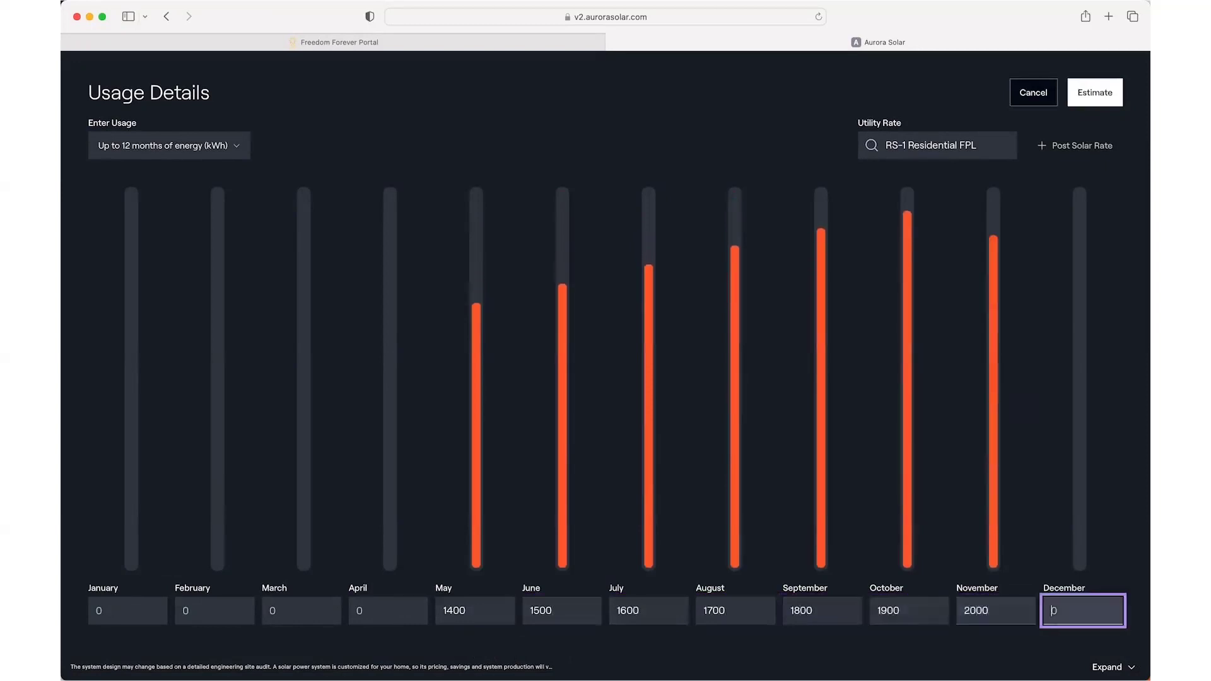
pyautogui.write('1800')
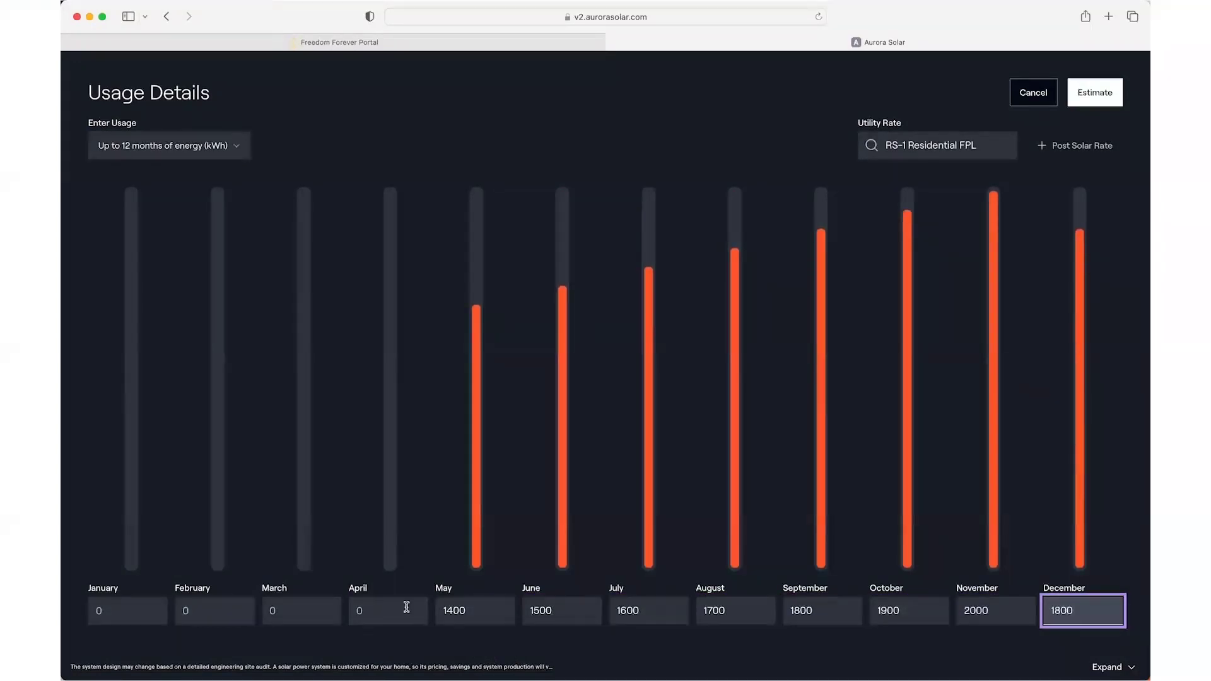
# - Estimate January–April usage (1618, 1301, 1378, 1304 kWh) and add an empty Post Solar Rate field
pyautogui.click(1089, 101)
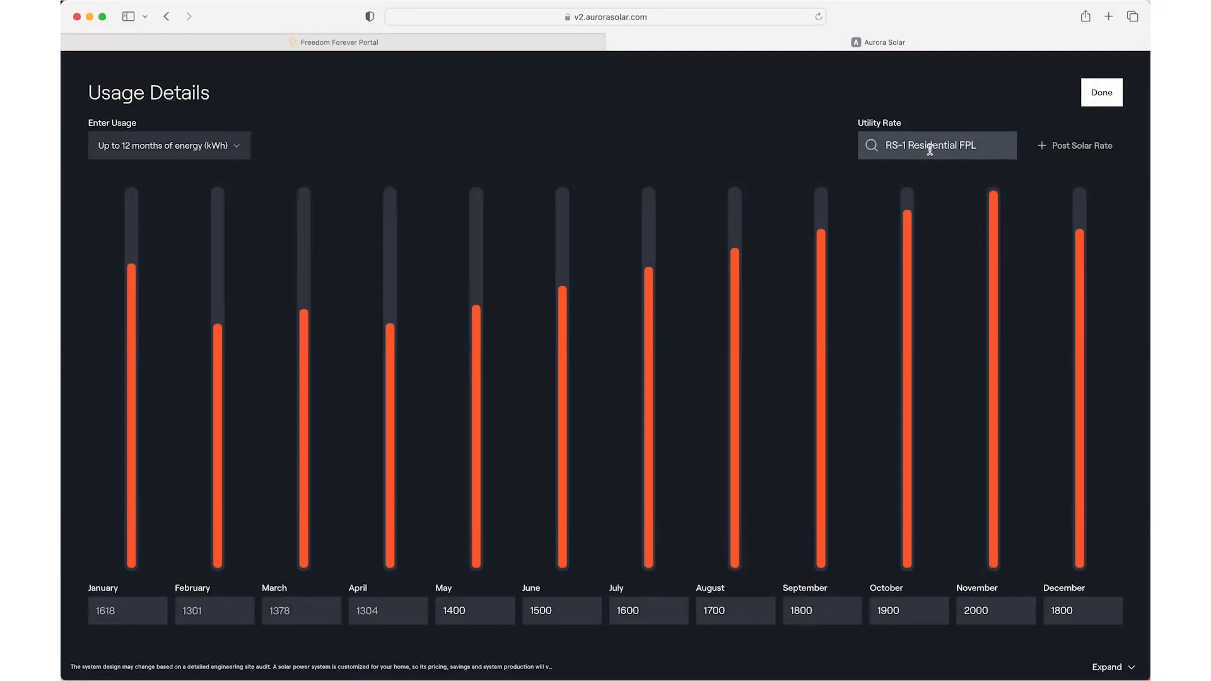
pyautogui.click(1060, 150)
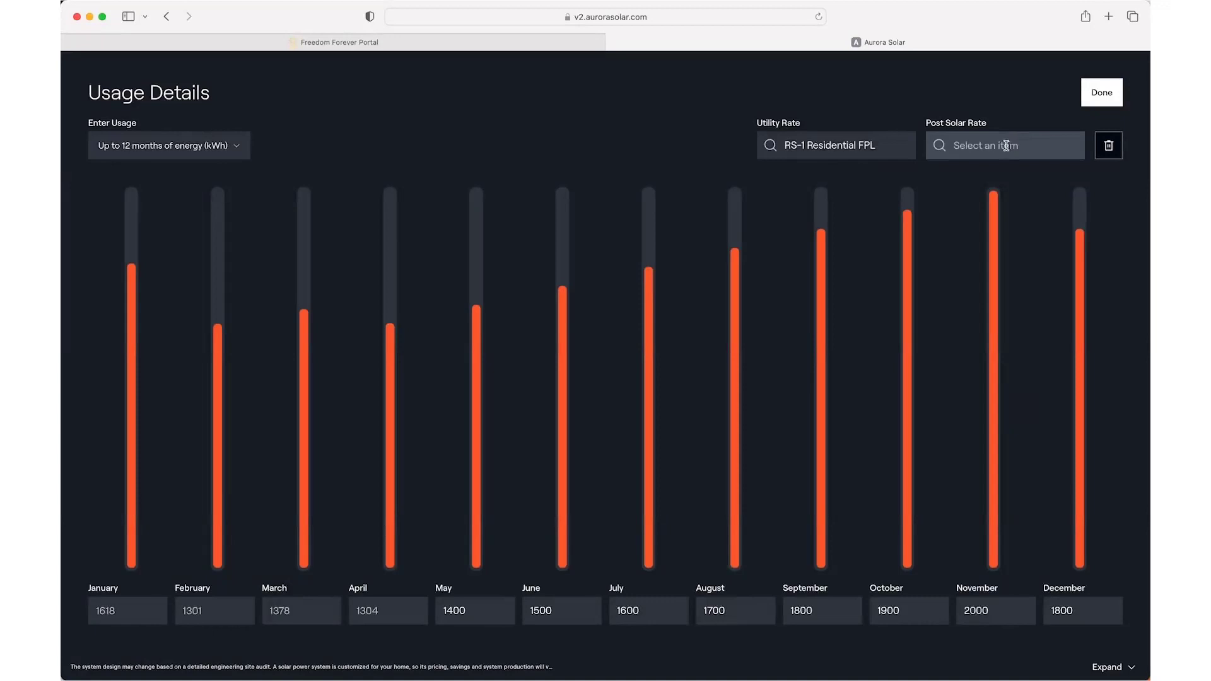
# - Finish usage details, review the 30-year bill total, then return to the $196 monthly average
pyautogui.click(1103, 95)
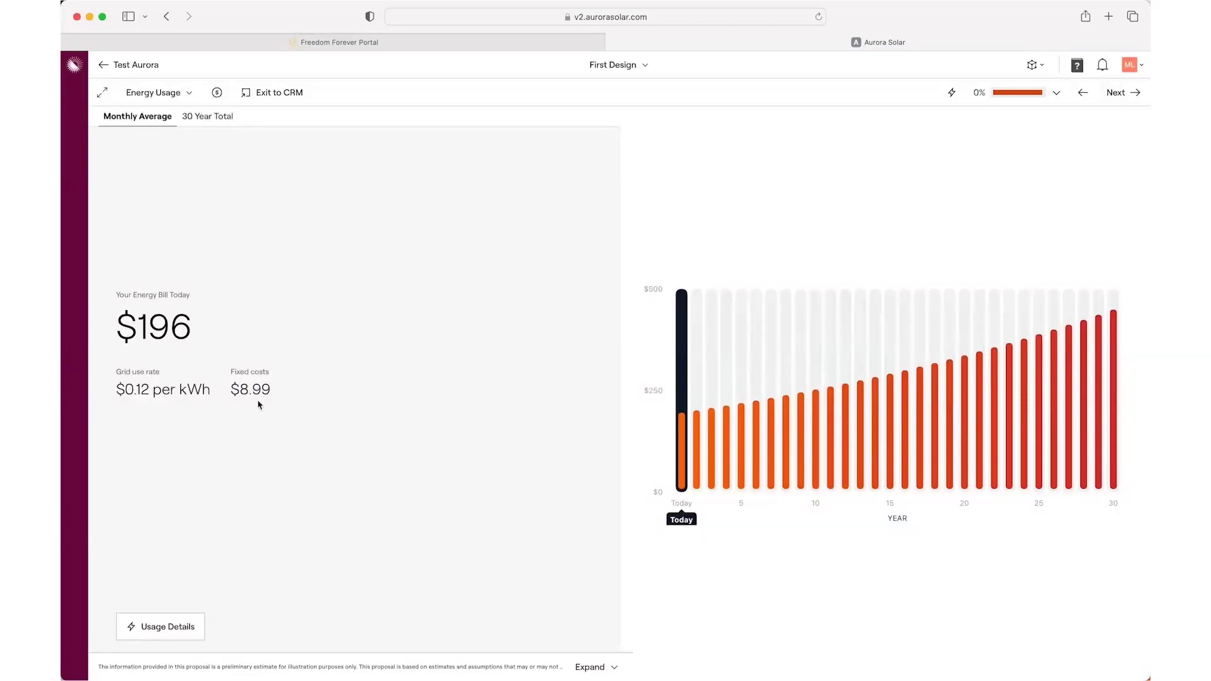
pyautogui.click(209, 118)
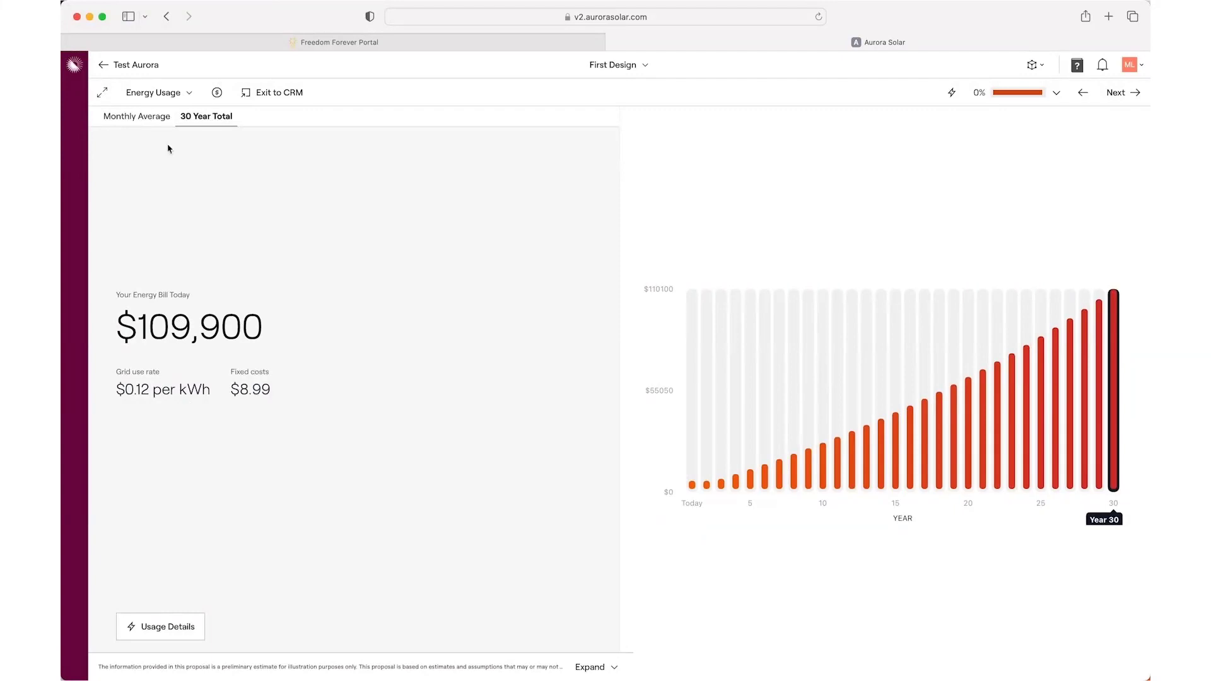
pyautogui.click(144, 119)
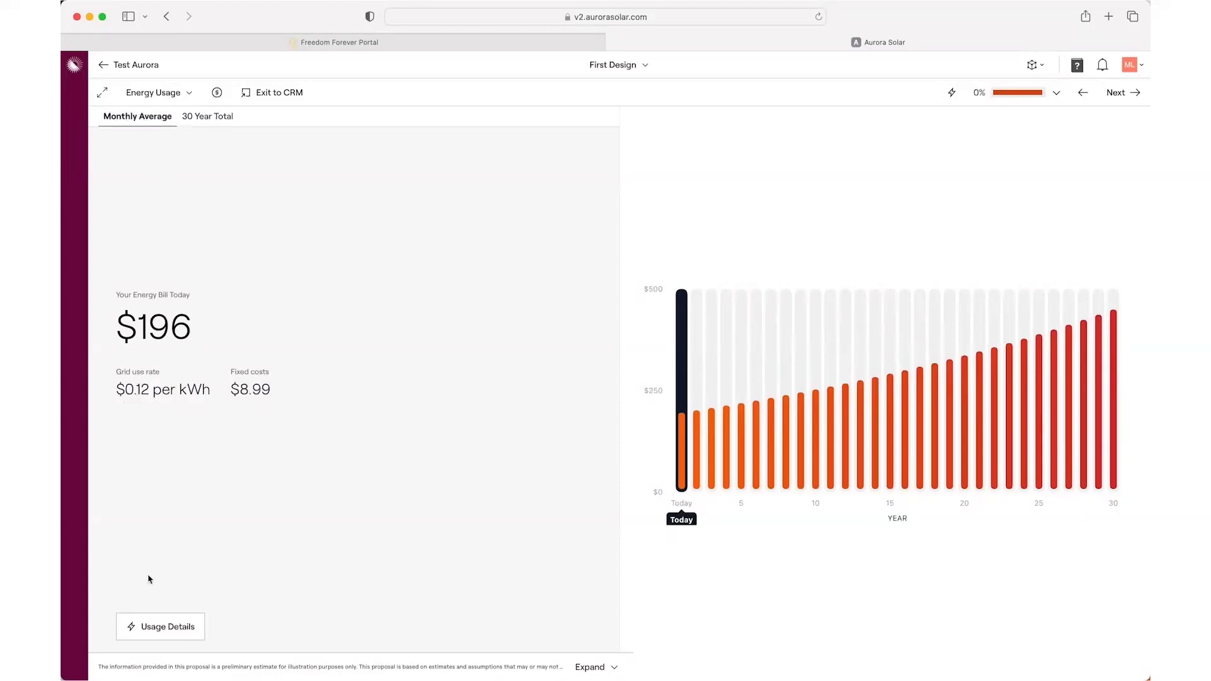
# - Switch the utility rate to the .15/kWh Credit at Retail Rate plan and re-estimate the bill
pyautogui.click(155, 636)
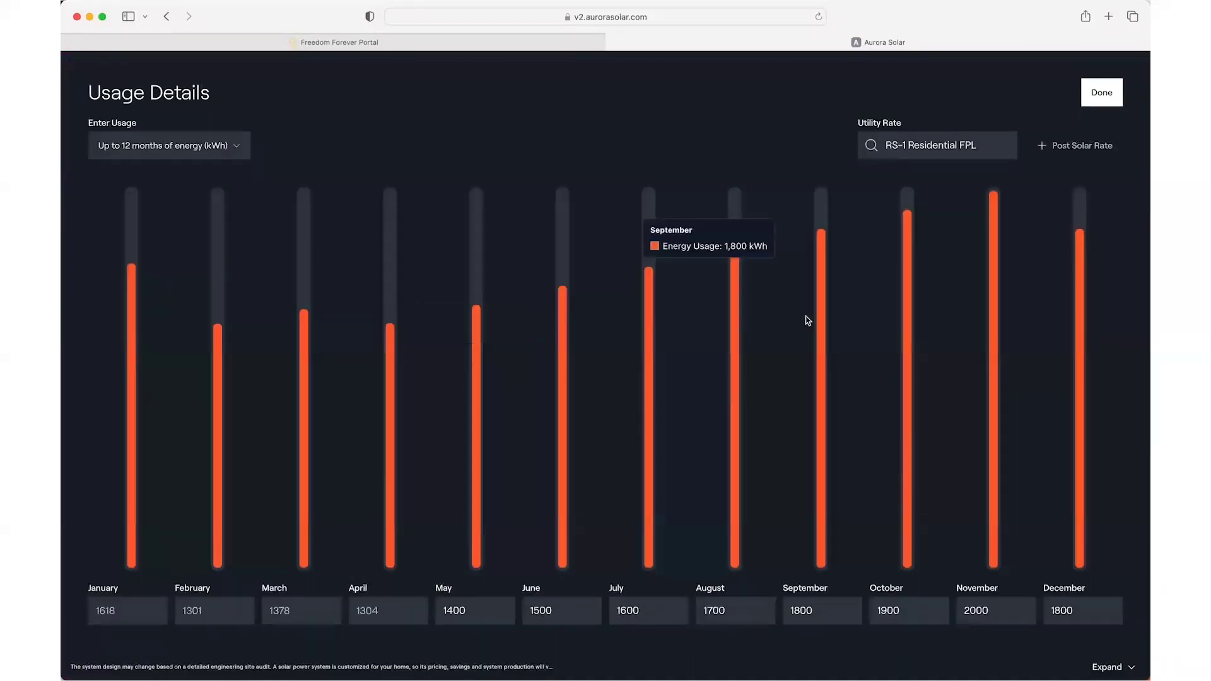
pyautogui.click(892, 145)
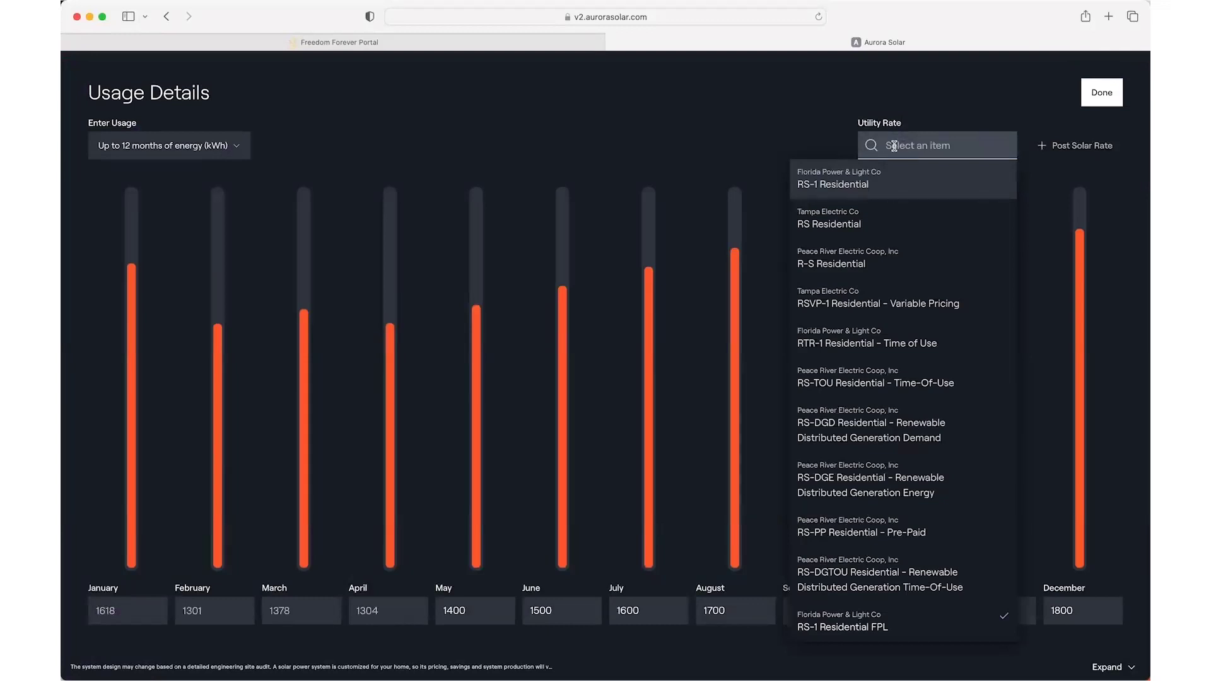
pyautogui.write('.15')
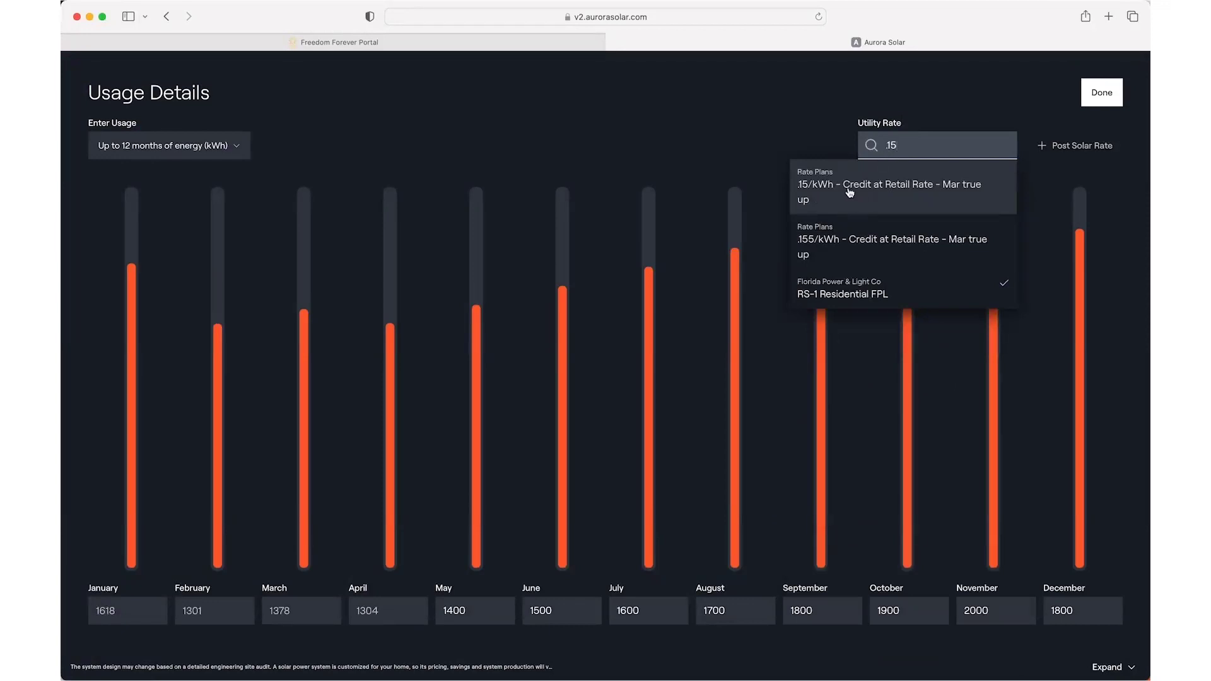
pyautogui.click(845, 191)
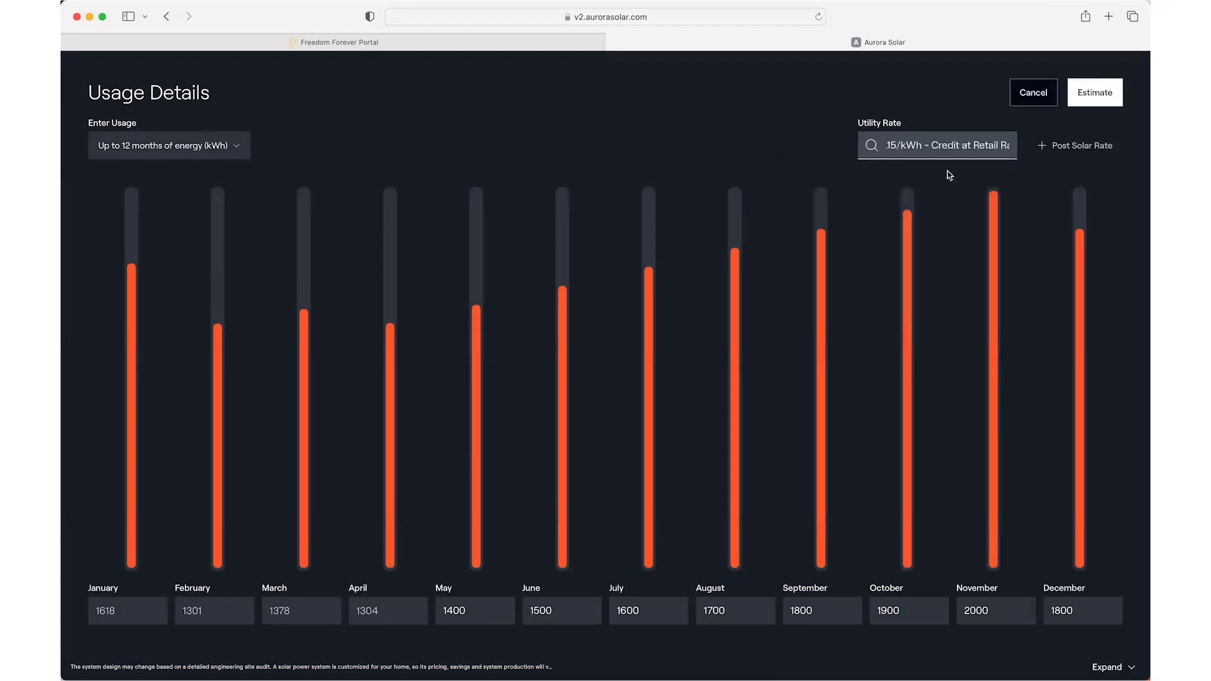
pyautogui.click(1093, 95)
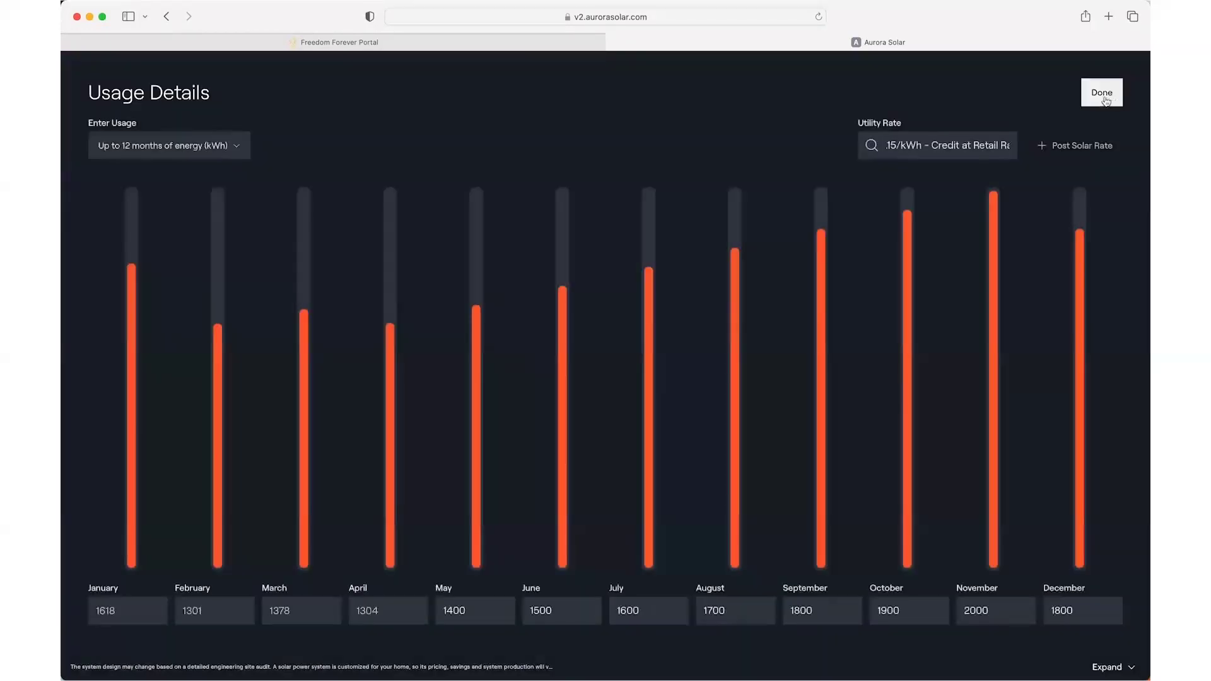
pyautogui.click(1103, 97)
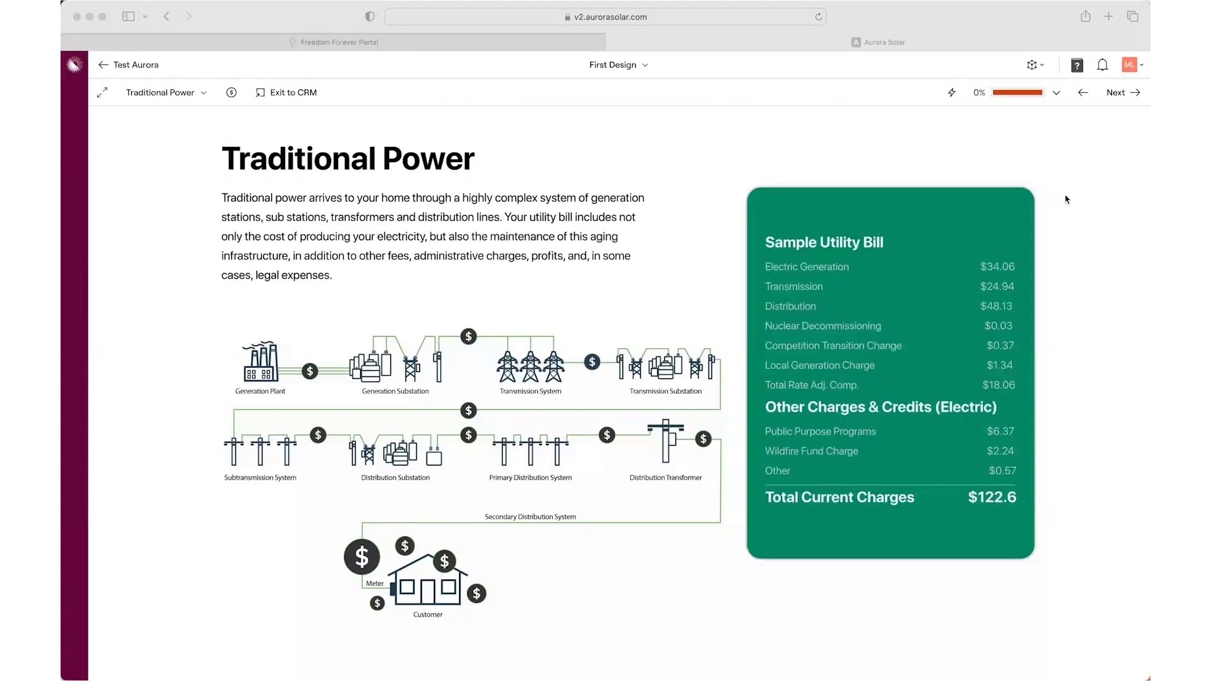
# - Advance through the Solar Power Day and Night pages to the Freedom Forever benefits page
pyautogui.click(1132, 94)
pyautogui.click(1124, 93)
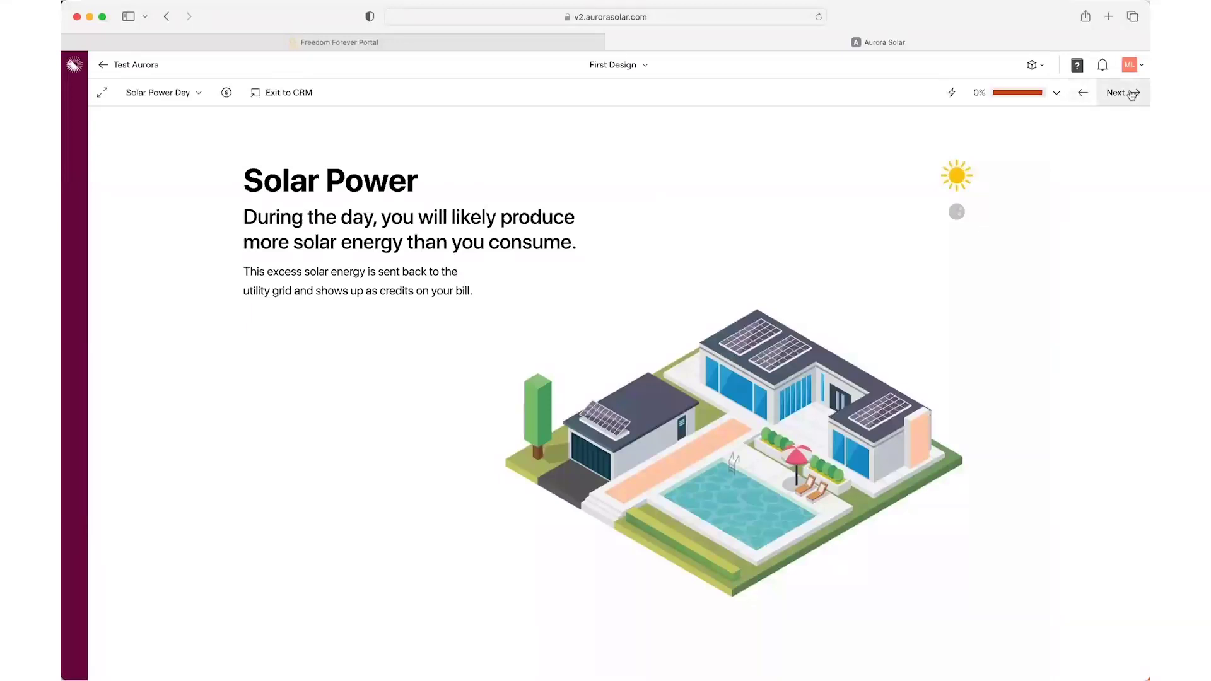
pyautogui.click(1132, 93)
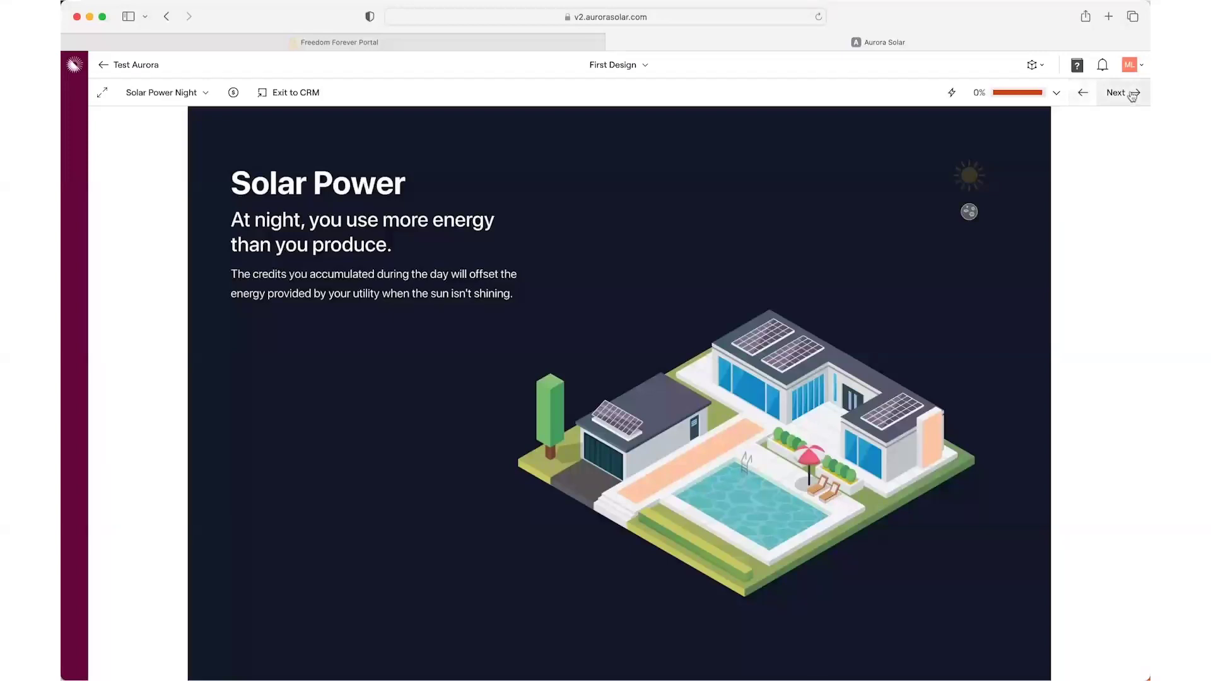
pyautogui.click(1132, 94)
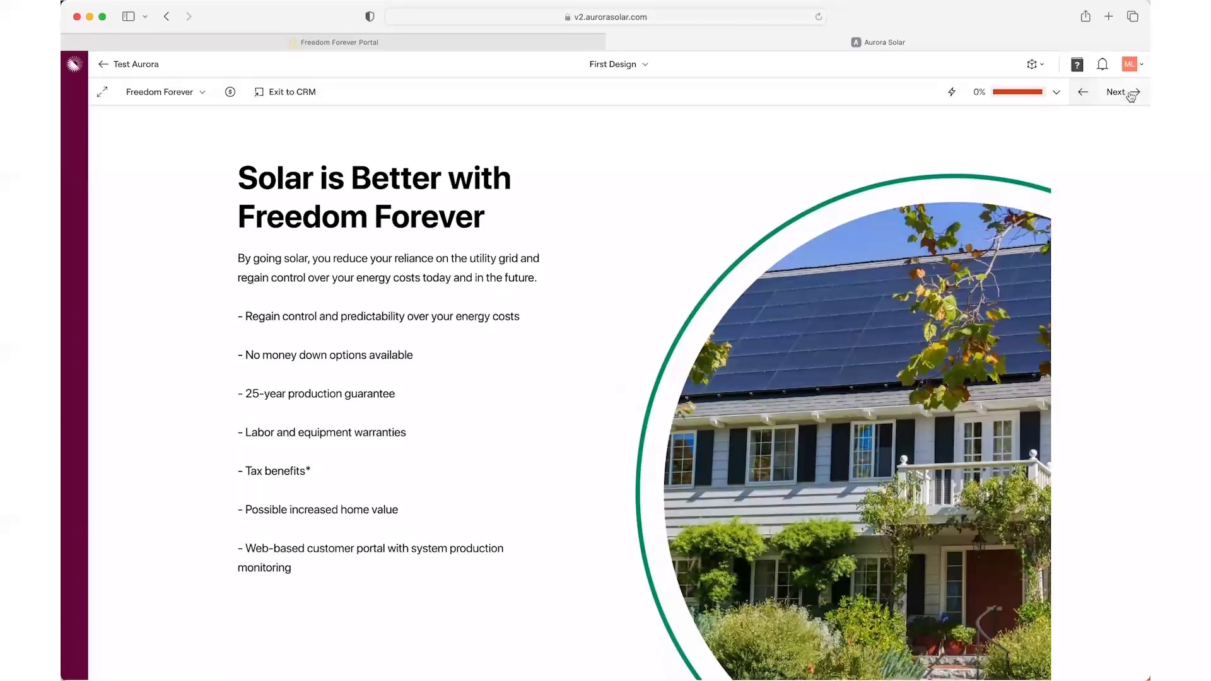
# - Page past the Freedom x Vivint and Vivint Packages slides to reach the Roof AI prompt
pyautogui.click(1132, 95)
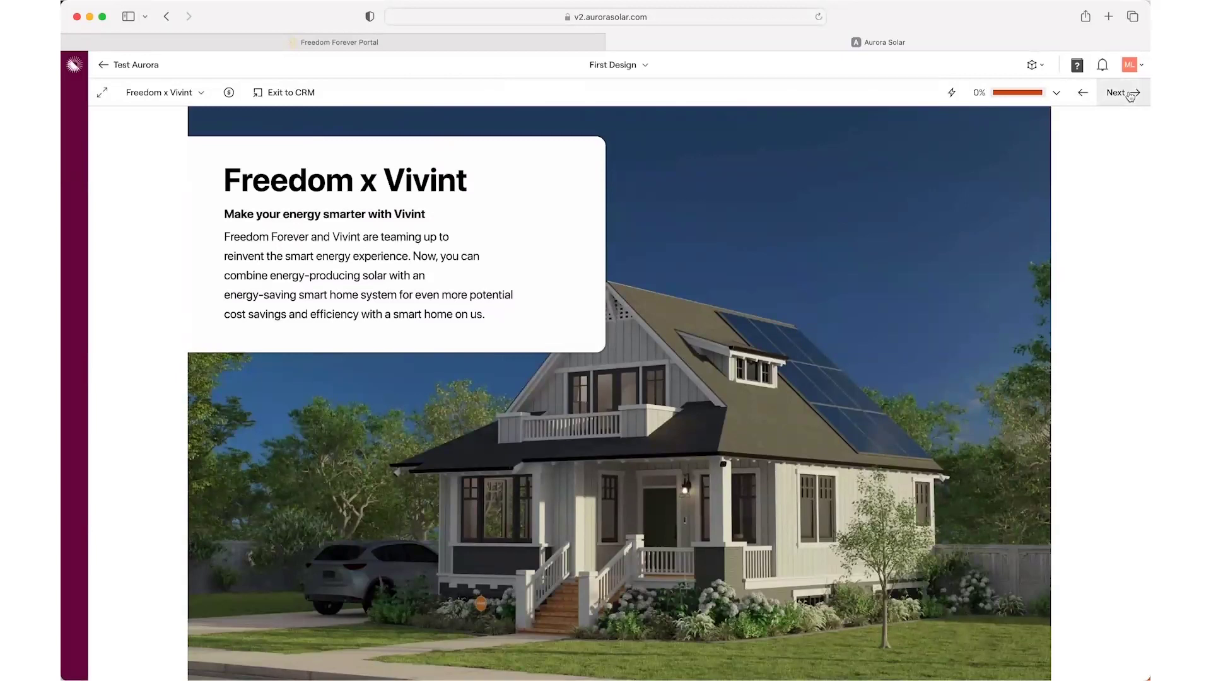
pyautogui.click(1131, 95)
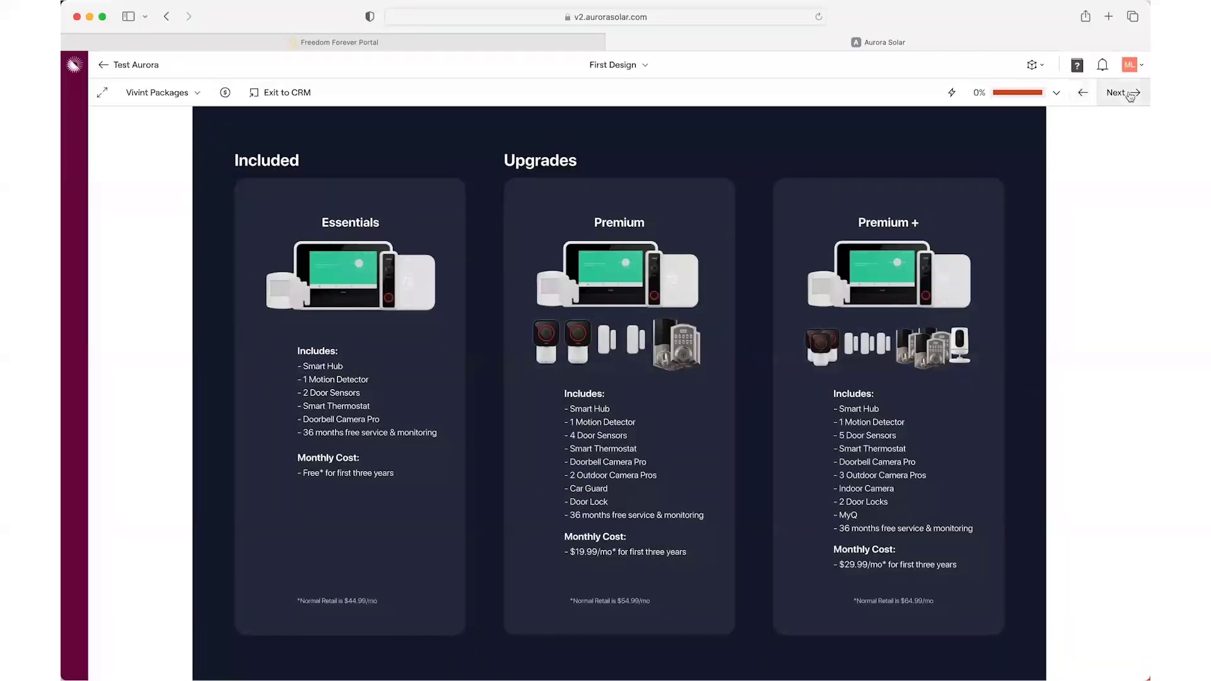
pyautogui.click(1128, 94)
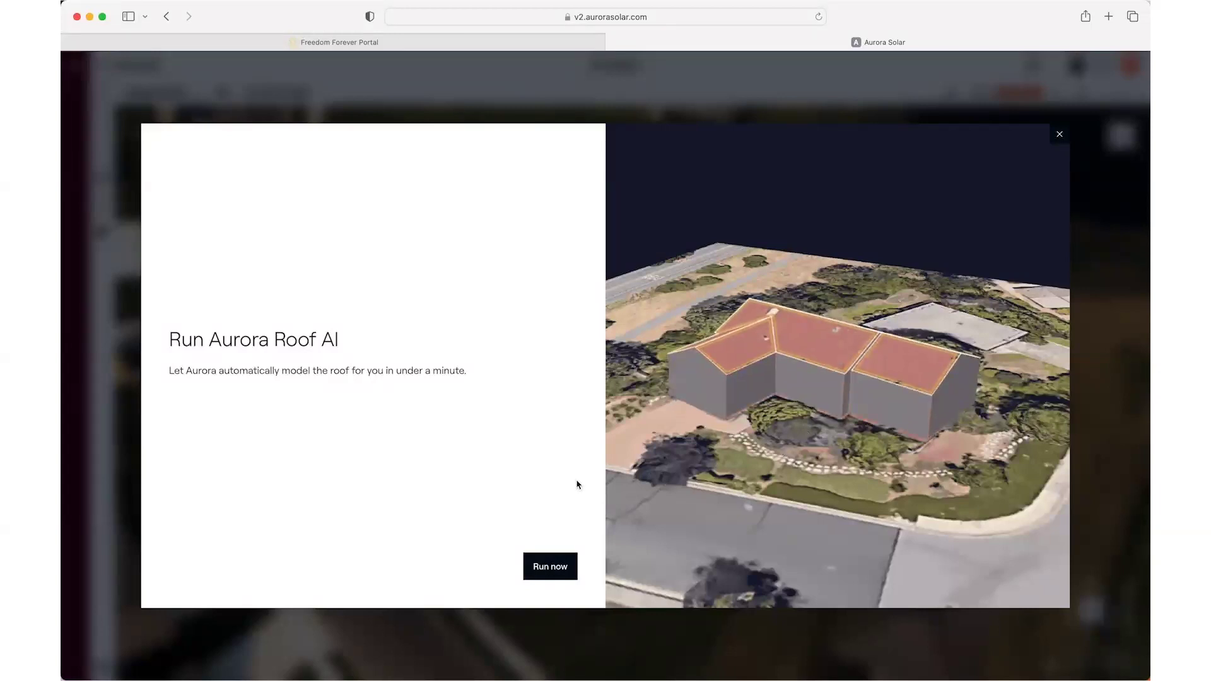
# - Run Aurora Roof AI to detect the house's roof structure automatically
pyautogui.click(548, 567)
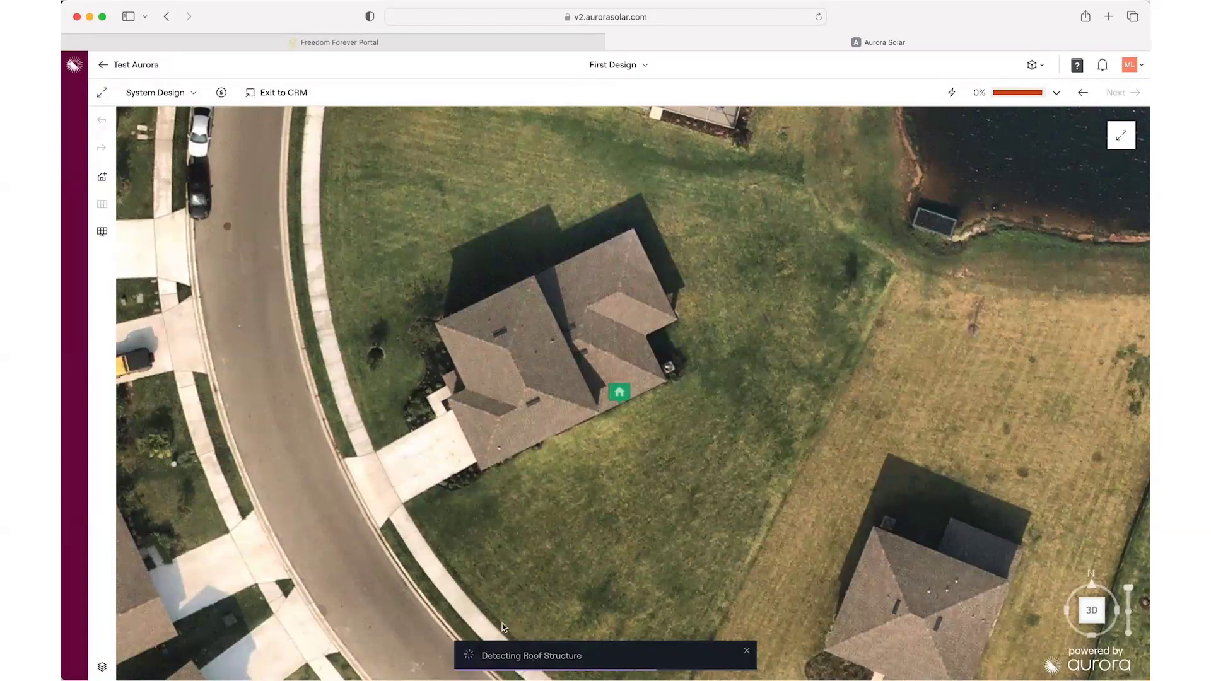
# - Bring up the Request Expert Model options from the Add roof panel
pyautogui.click(102, 181)
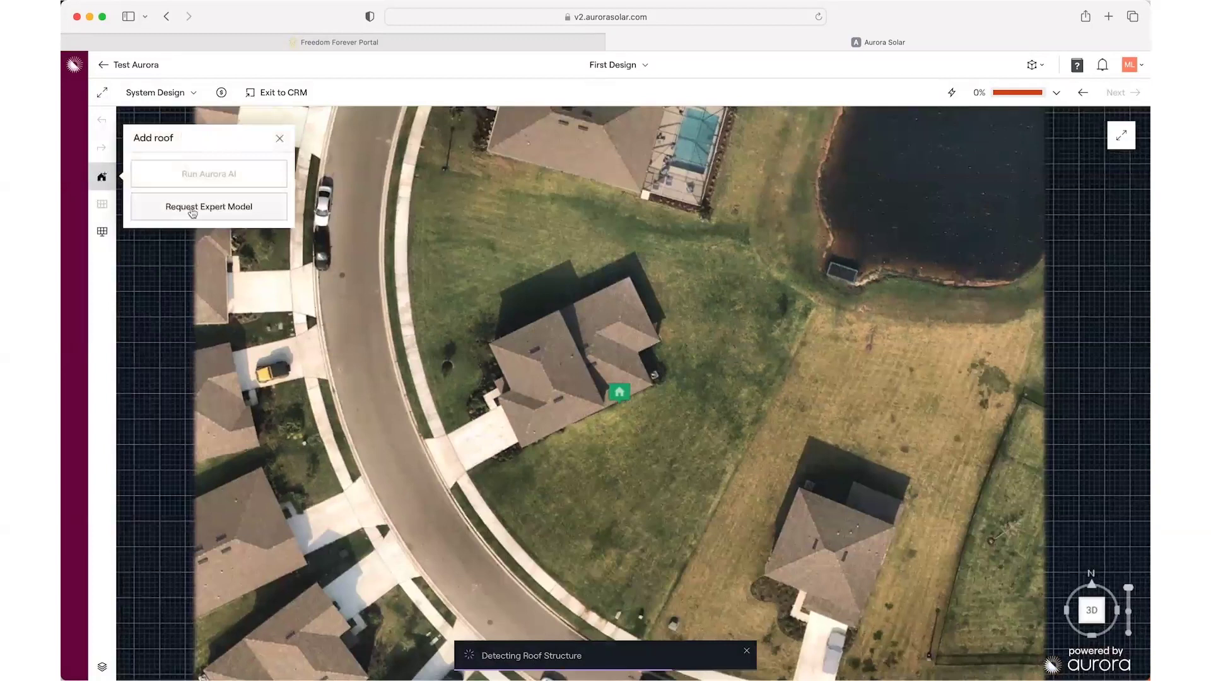
pyautogui.click(193, 211)
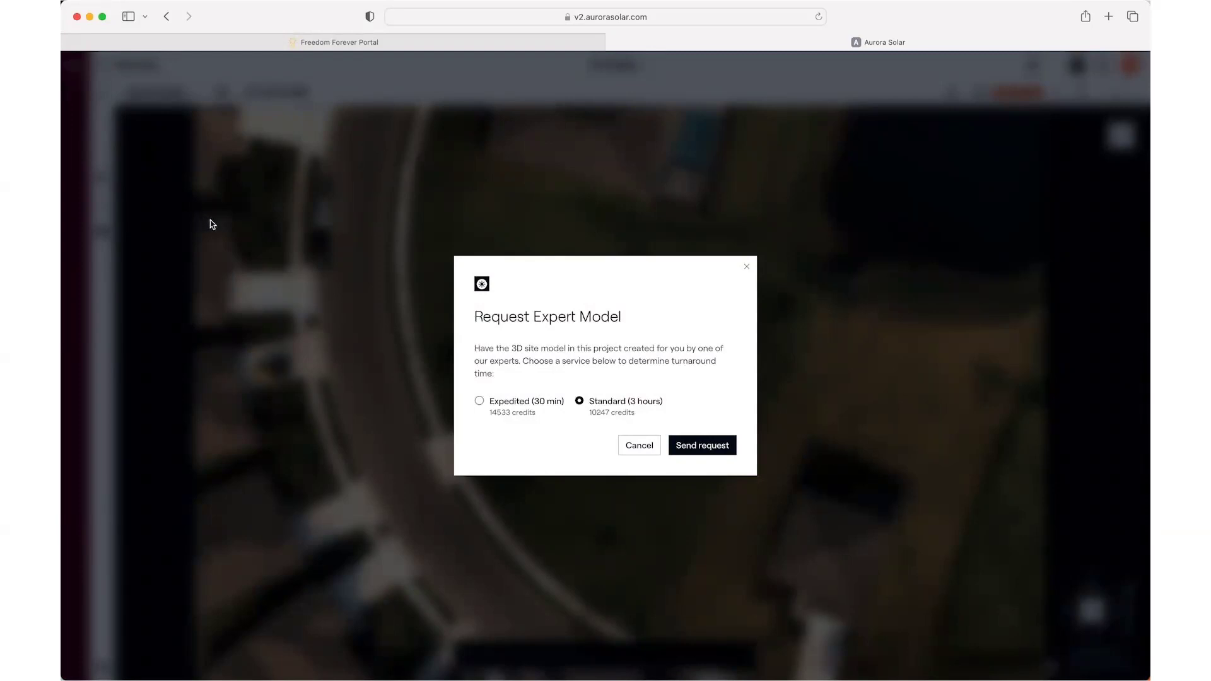
# - Cancel the expert model request and let Roof AI finish modelling the roof faces
pyautogui.click(636, 449)
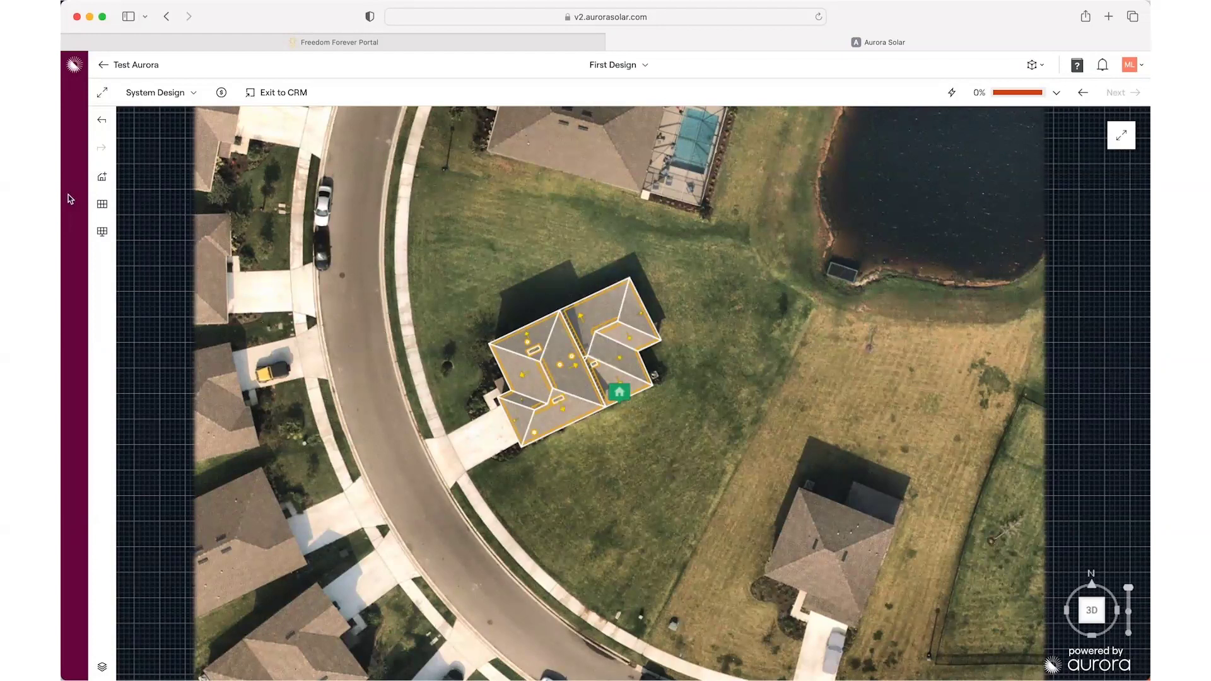
# - Place FF Halo 2 400W panels in portrait across the roof with filler rows on Auto
pyautogui.click(102, 206)
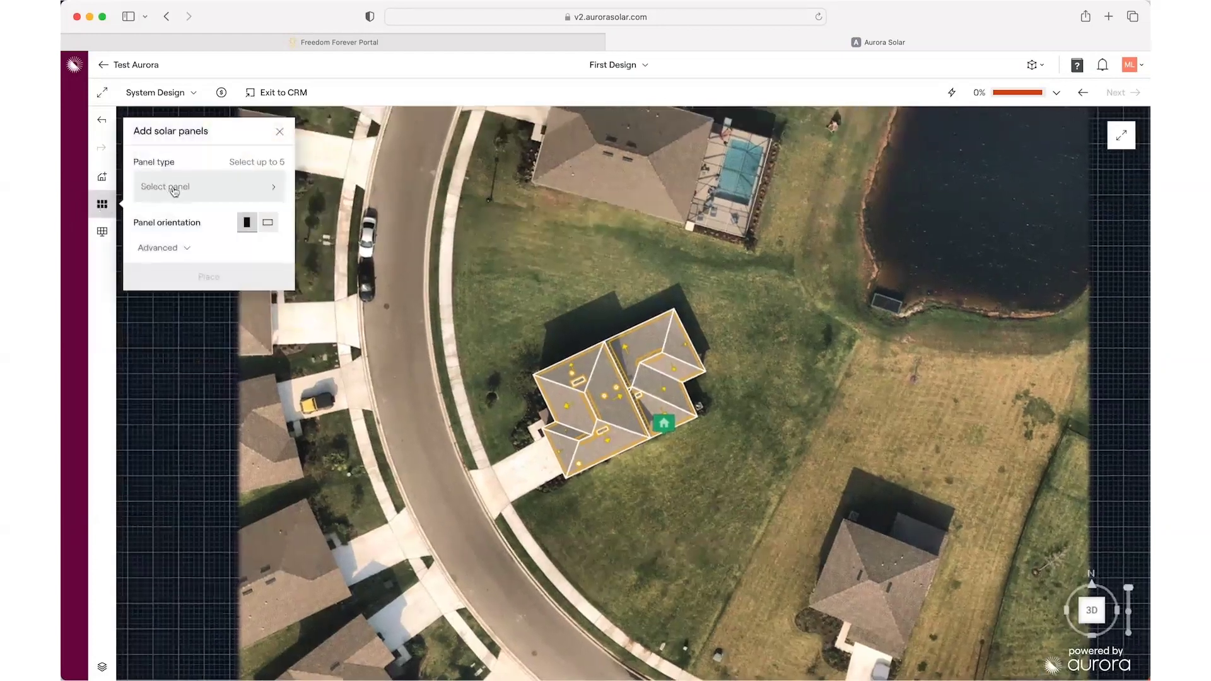
pyautogui.click(175, 189)
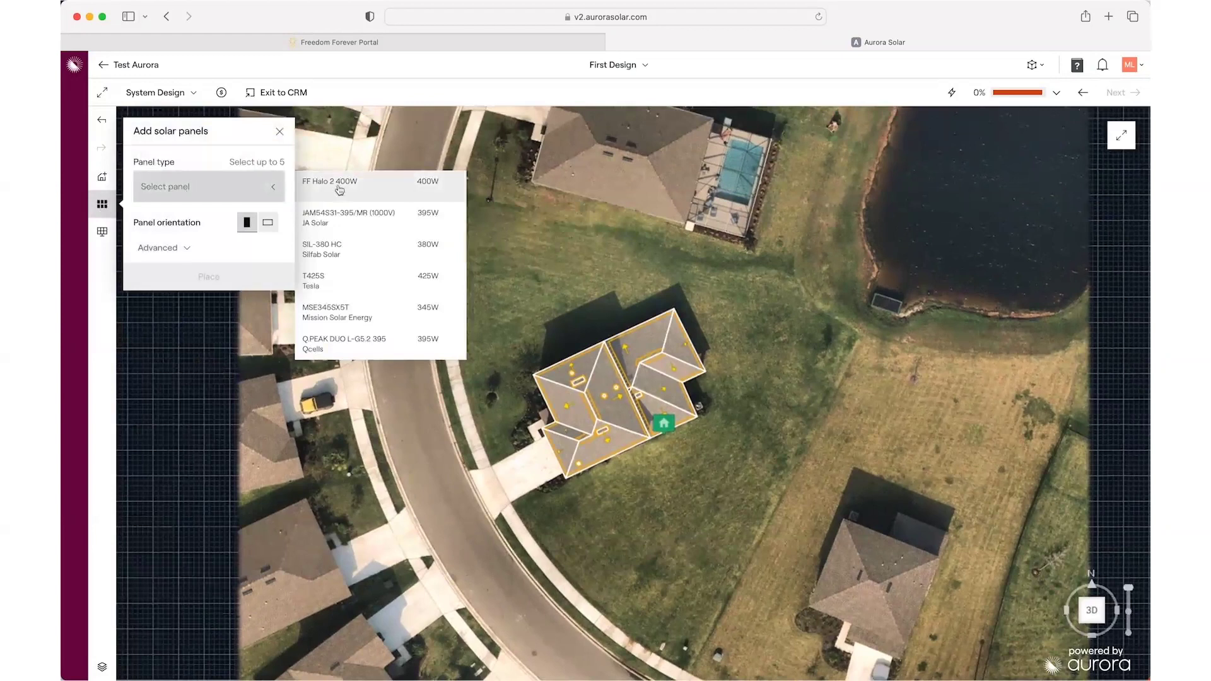
pyautogui.click(346, 183)
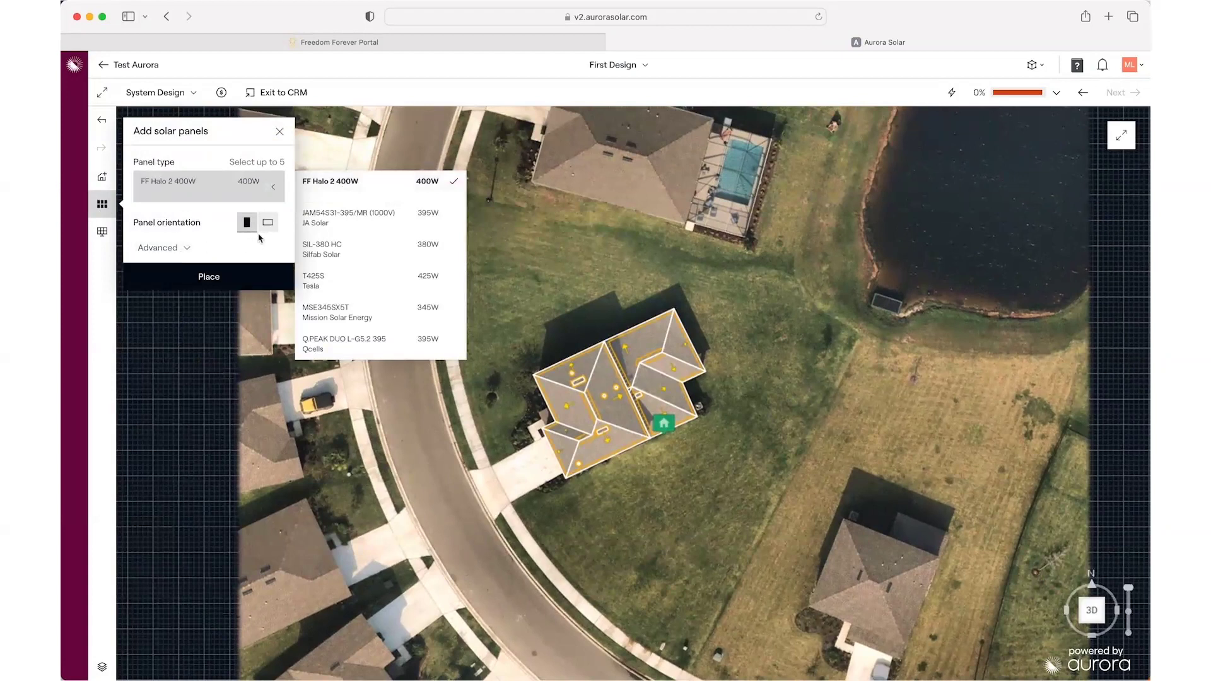
pyautogui.click(186, 249)
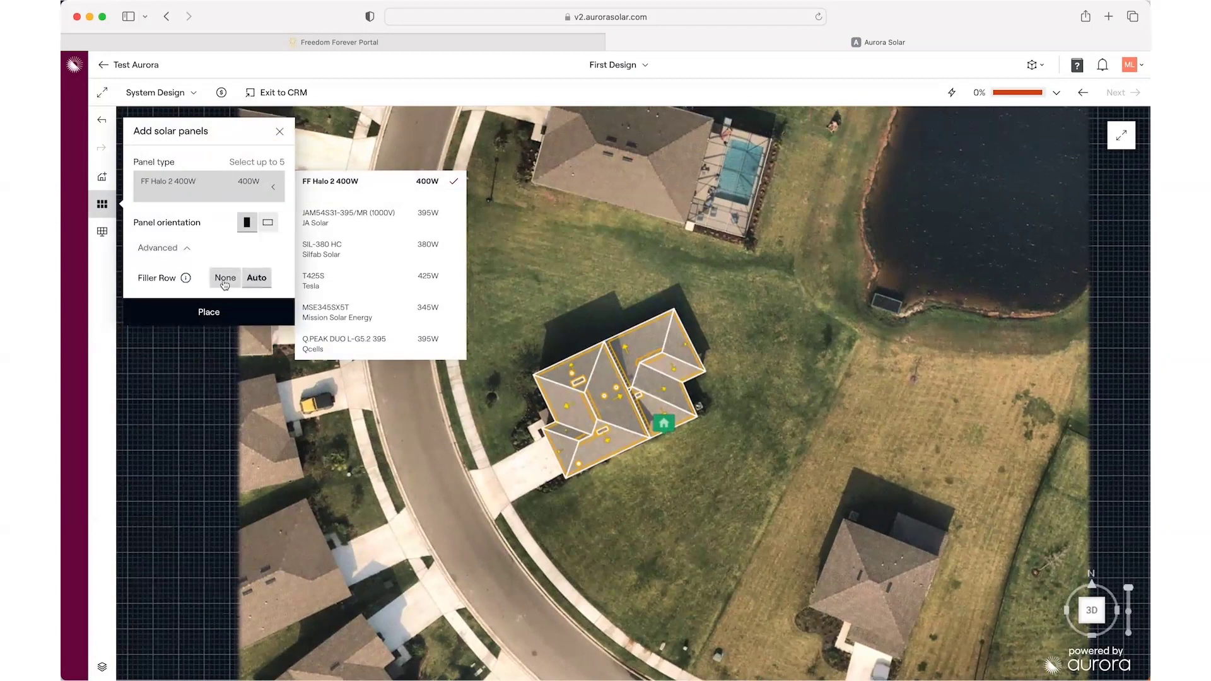
pyautogui.click(224, 282)
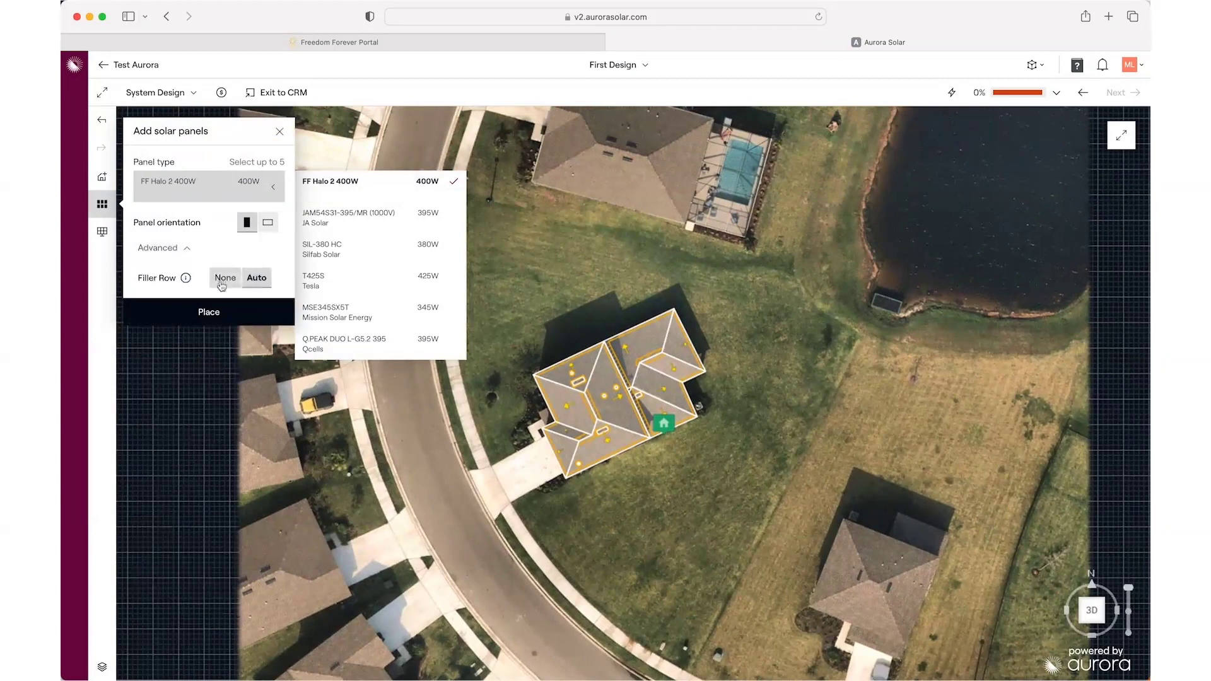
pyautogui.click(258, 265)
pyautogui.click(213, 297)
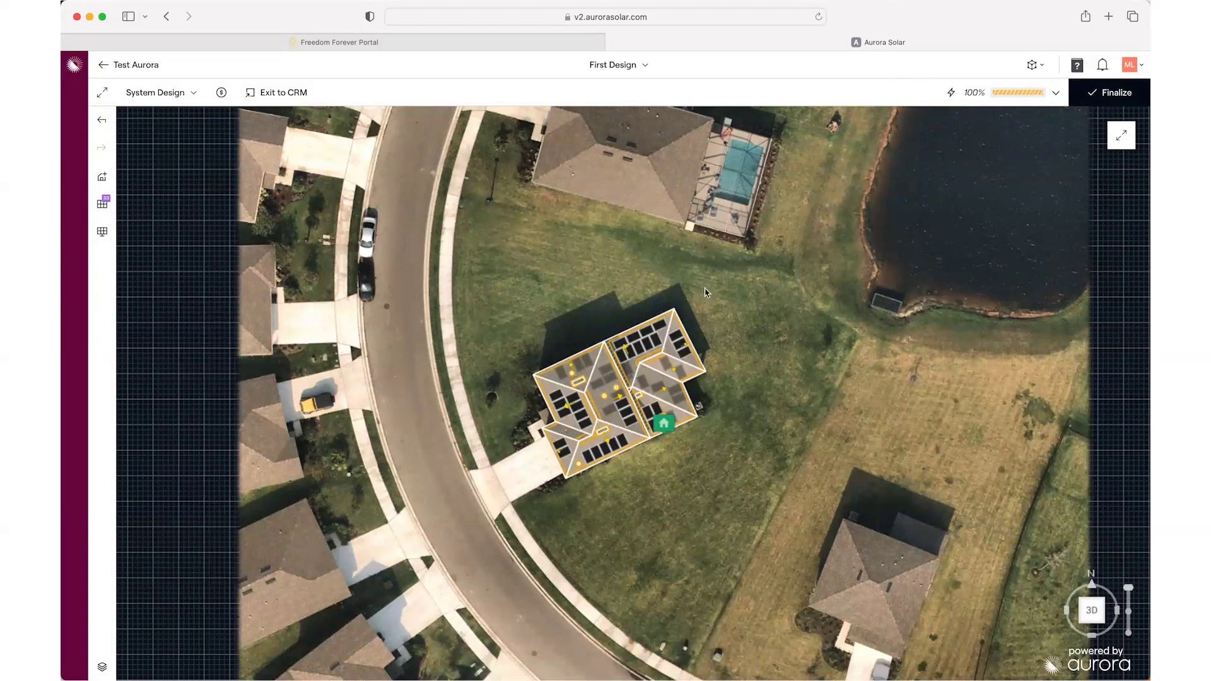
# - Select a group of upper-roof panels and add panels on the lower-right and left roof faces
pyautogui.moveTo(692, 365)
pyautogui.mouseDown()
pyautogui.moveTo(656, 322)
pyautogui.moveTo(617, 335)
pyautogui.moveTo(621, 353)
pyautogui.moveTo(660, 341)
pyautogui.moveTo(626, 332)
pyautogui.moveTo(621, 356)
pyautogui.moveTo(680, 346)
pyautogui.mouseUp()
pyautogui.moveTo(666, 363); pyautogui.dragTo(681, 375)
pyautogui.moveTo(561, 450)
pyautogui.mouseDown()
pyautogui.moveTo(558, 397)
pyautogui.moveTo(559, 462)
pyautogui.moveTo(628, 449)
pyautogui.moveTo(578, 397)
pyautogui.moveTo(606, 444)
pyautogui.mouseUp()
# - Fill empty slots on the middle and right roof faces until the offset reads 100%
pyautogui.click(596, 383)
pyautogui.click(610, 382)
pyautogui.click(644, 382)
pyautogui.click(657, 386)
pyautogui.click(672, 388)
pyautogui.click(679, 399)
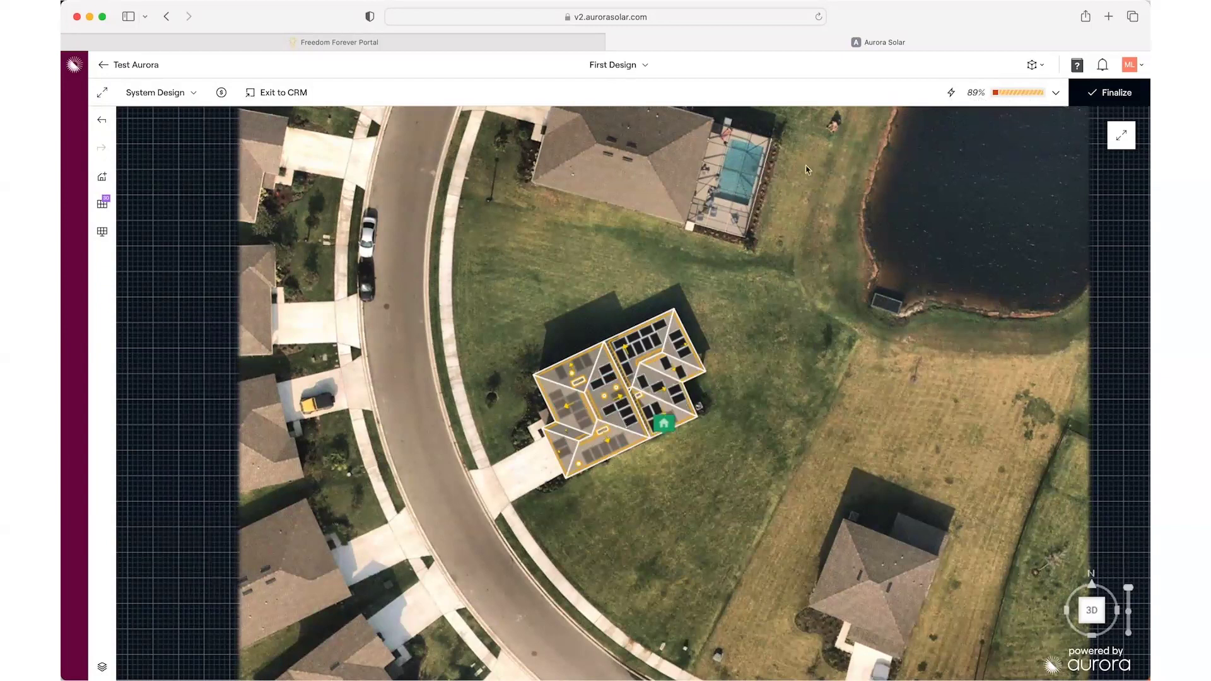
pyautogui.click(587, 365)
pyautogui.click(588, 364)
pyautogui.click(564, 377)
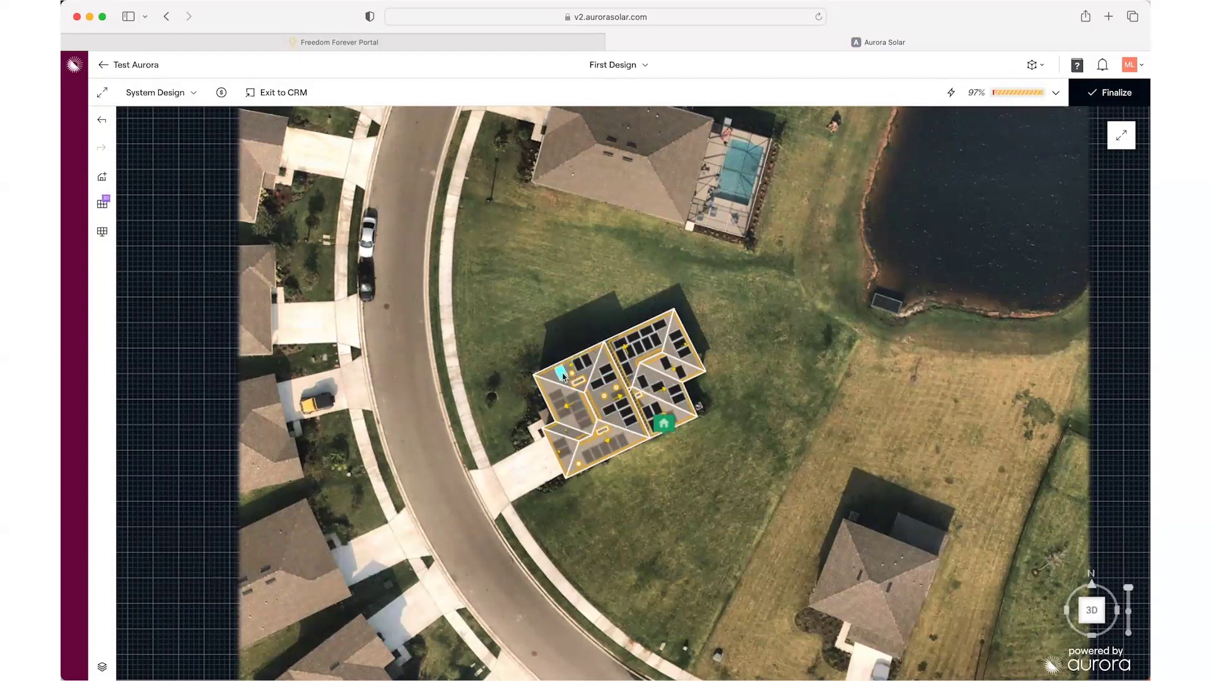
pyautogui.click(618, 399)
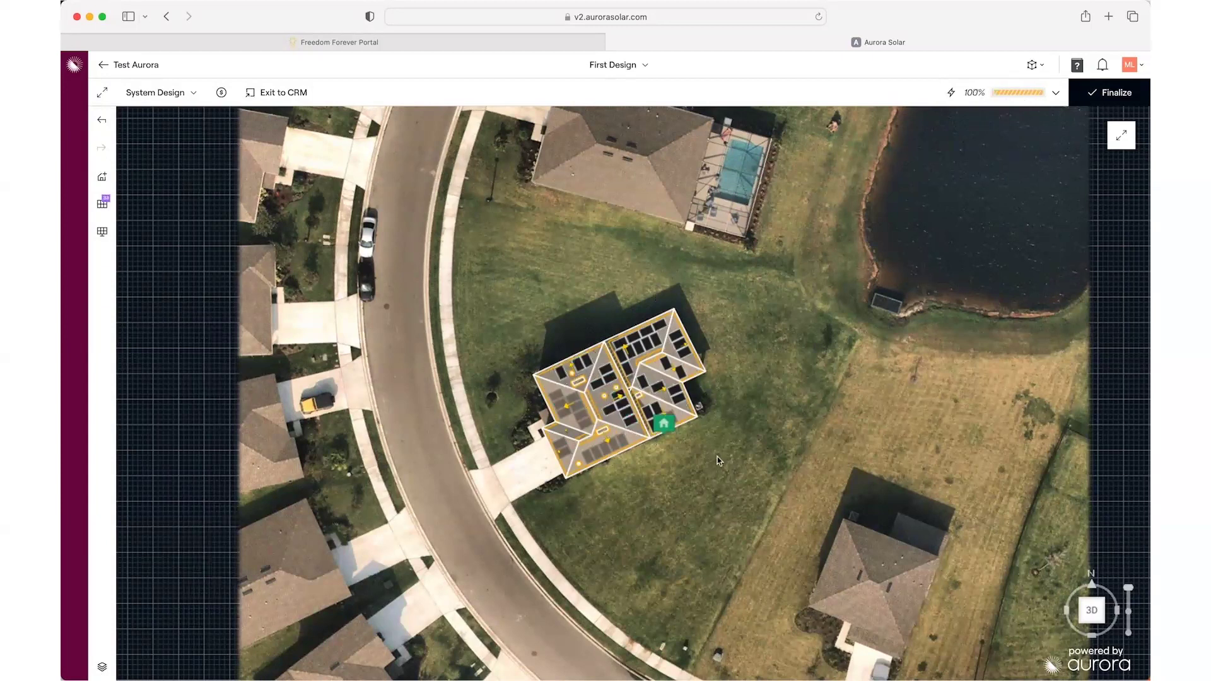
pyautogui.click(104, 233)
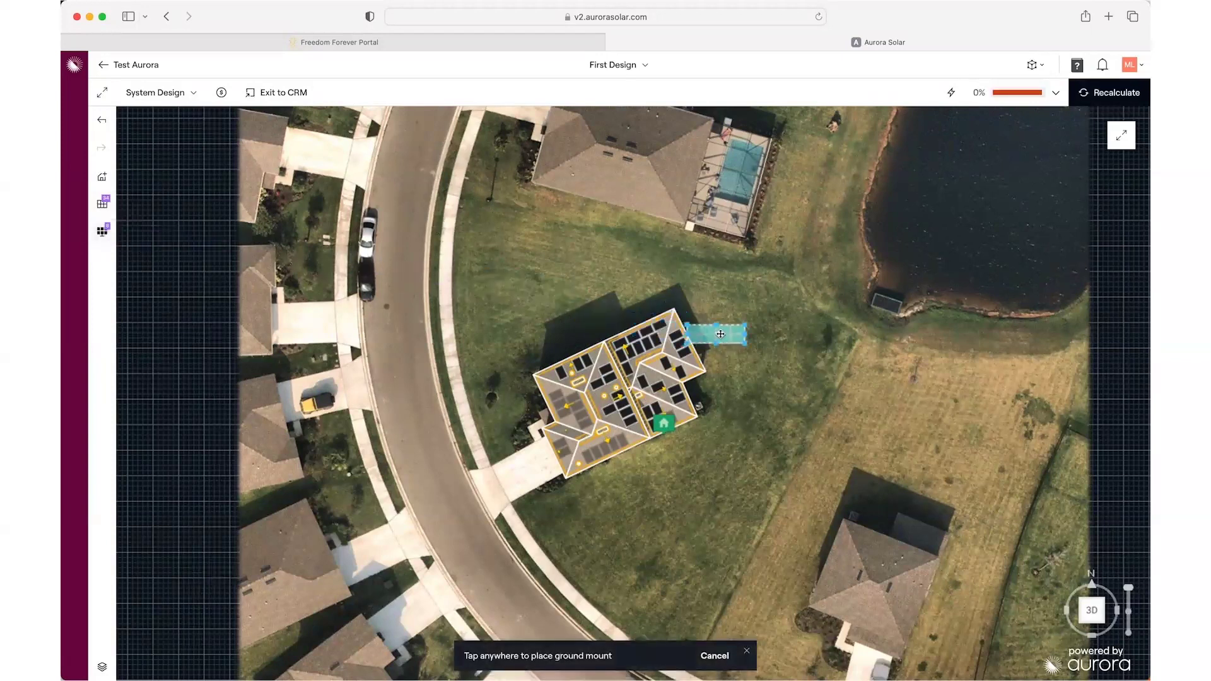
pyautogui.click(735, 324)
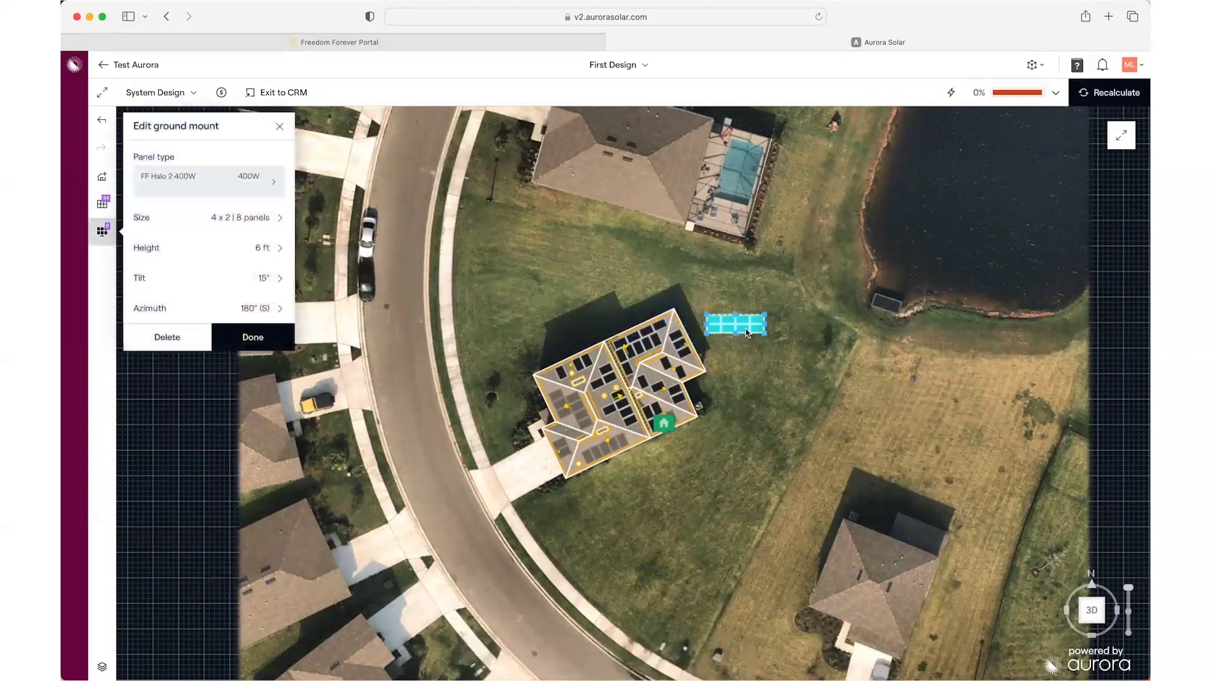
pyautogui.moveTo(752, 332); pyautogui.dragTo(796, 360)
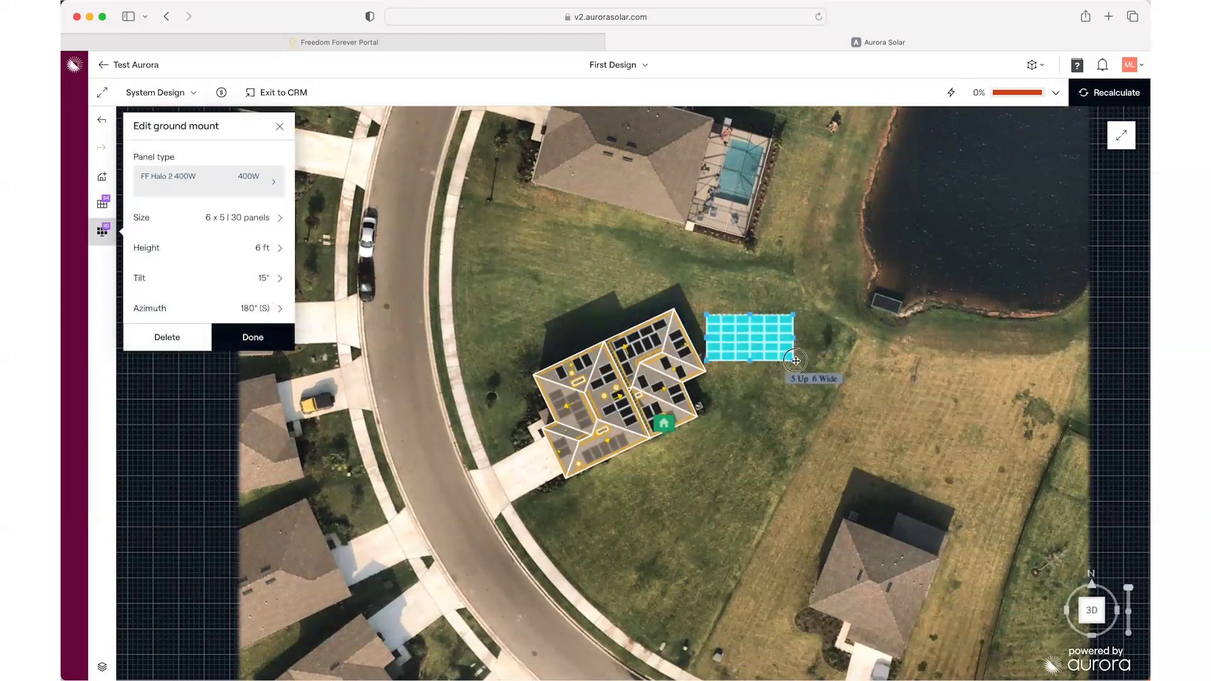
pyautogui.moveTo(795, 360); pyautogui.dragTo(795, 360)
pyautogui.click(165, 339)
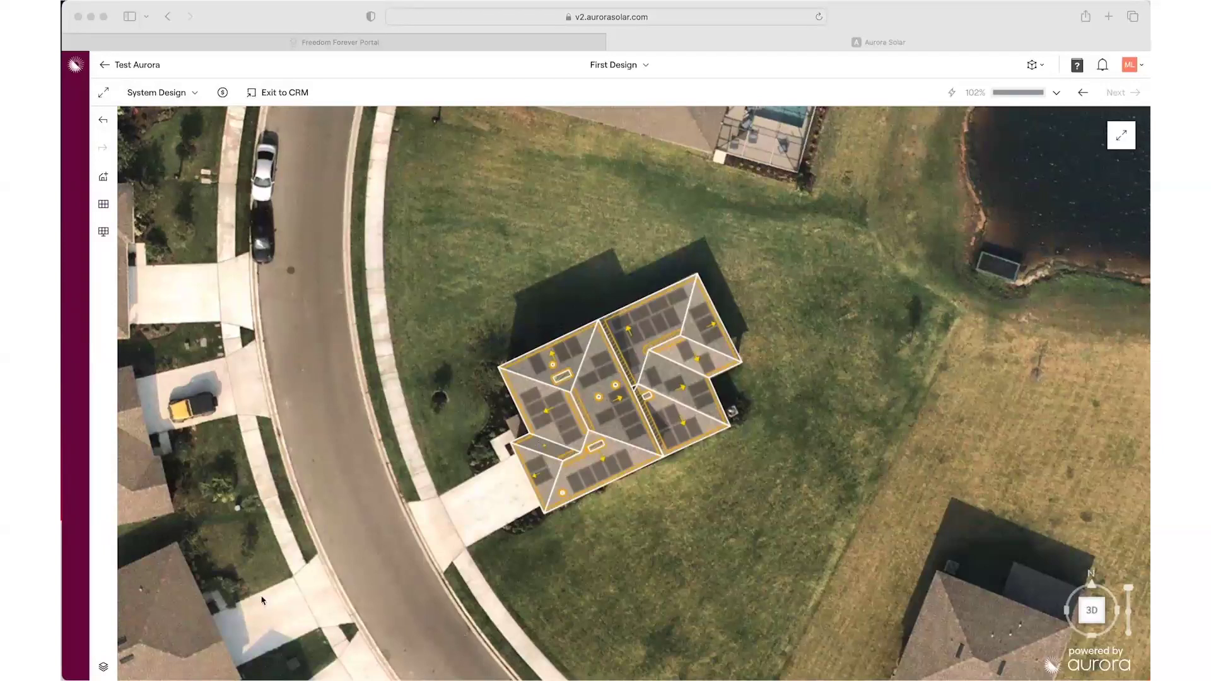
# - Turn on the Irradiance overlay from the bottom-left layers menu, tinting the roof faces yellow
pyautogui.click(104, 668)
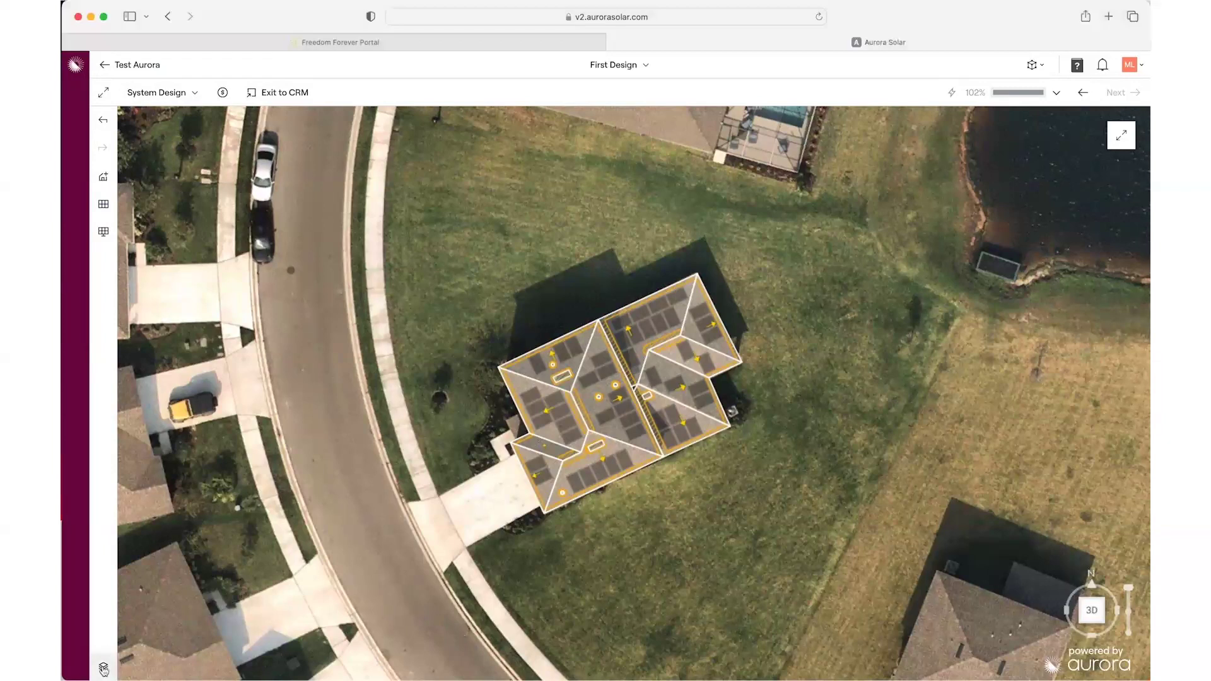
pyautogui.click(103, 667)
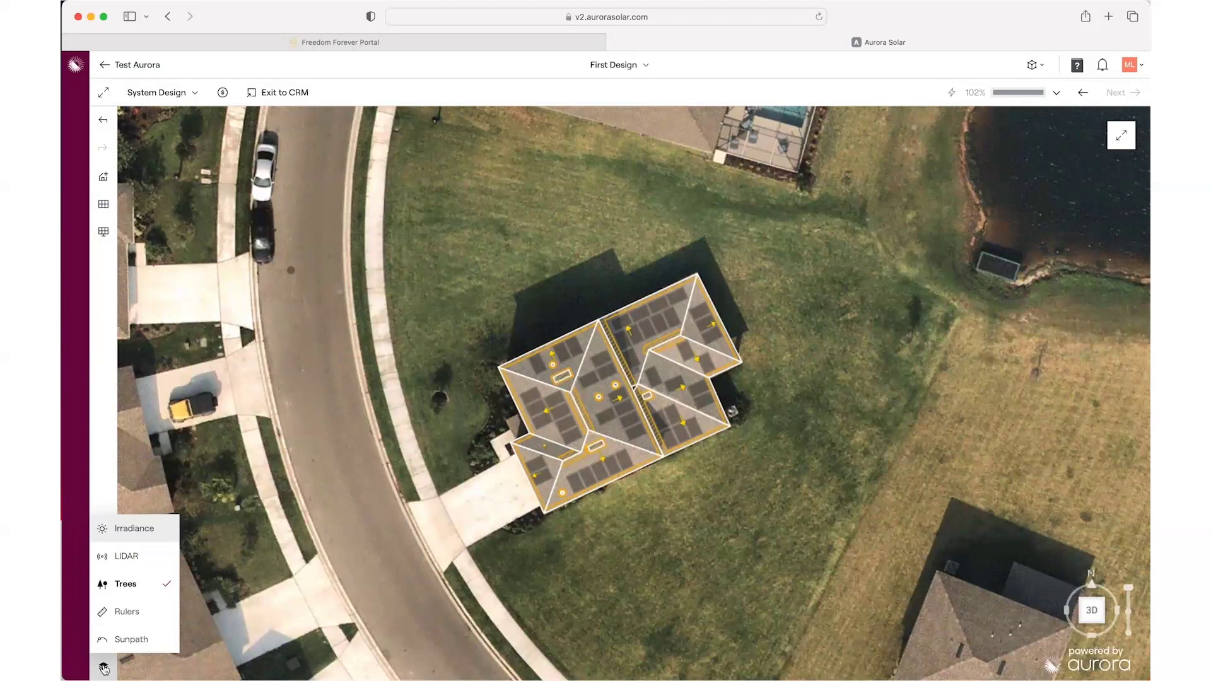
pyautogui.click(128, 530)
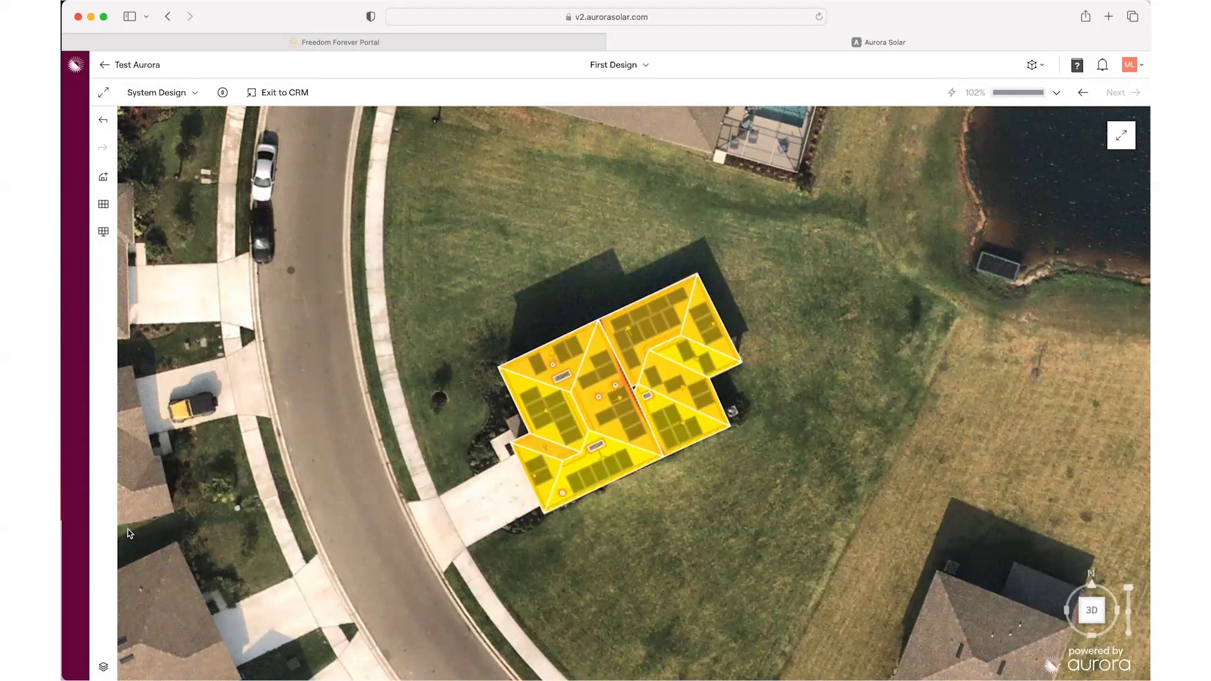
pyautogui.click(103, 667)
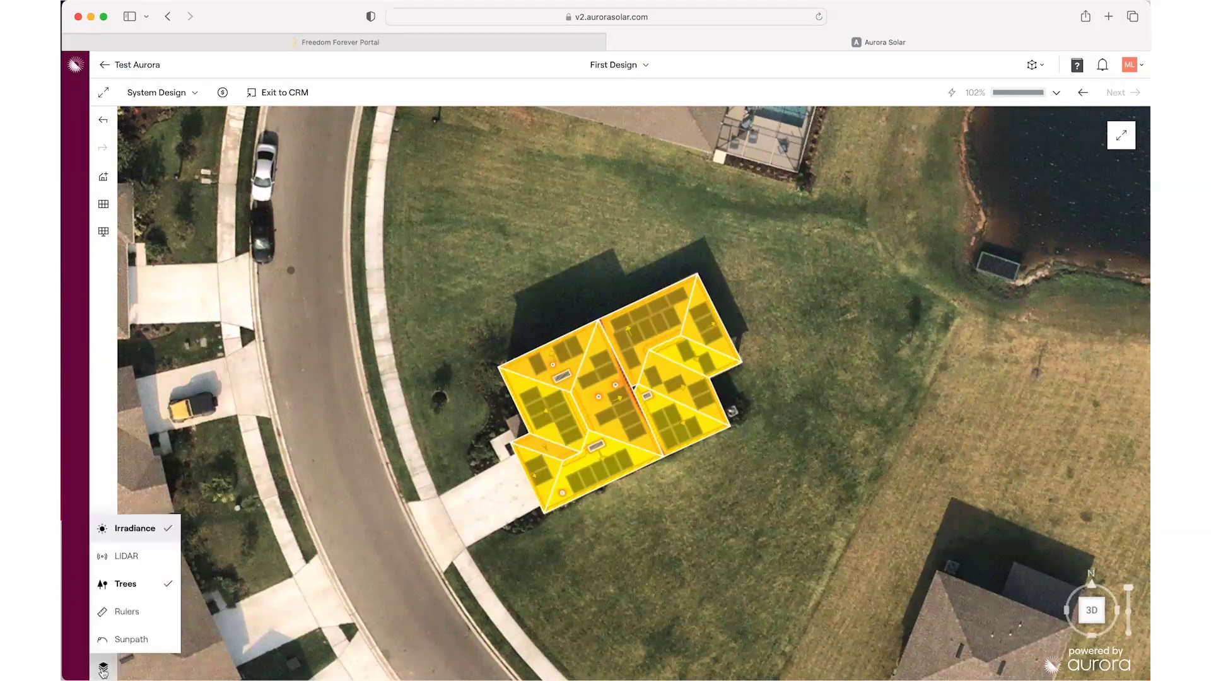
# - Add the LiDAR heat map overlay, tinting the surrounding ground
pyautogui.click(127, 556)
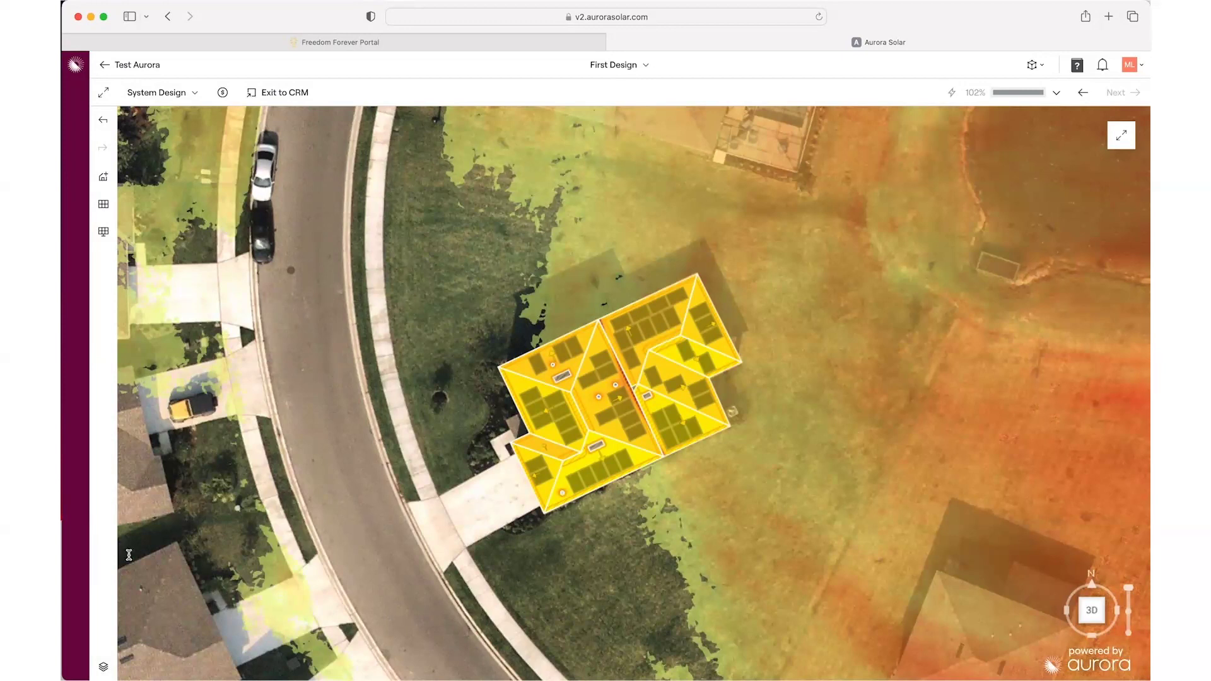
pyautogui.click(103, 668)
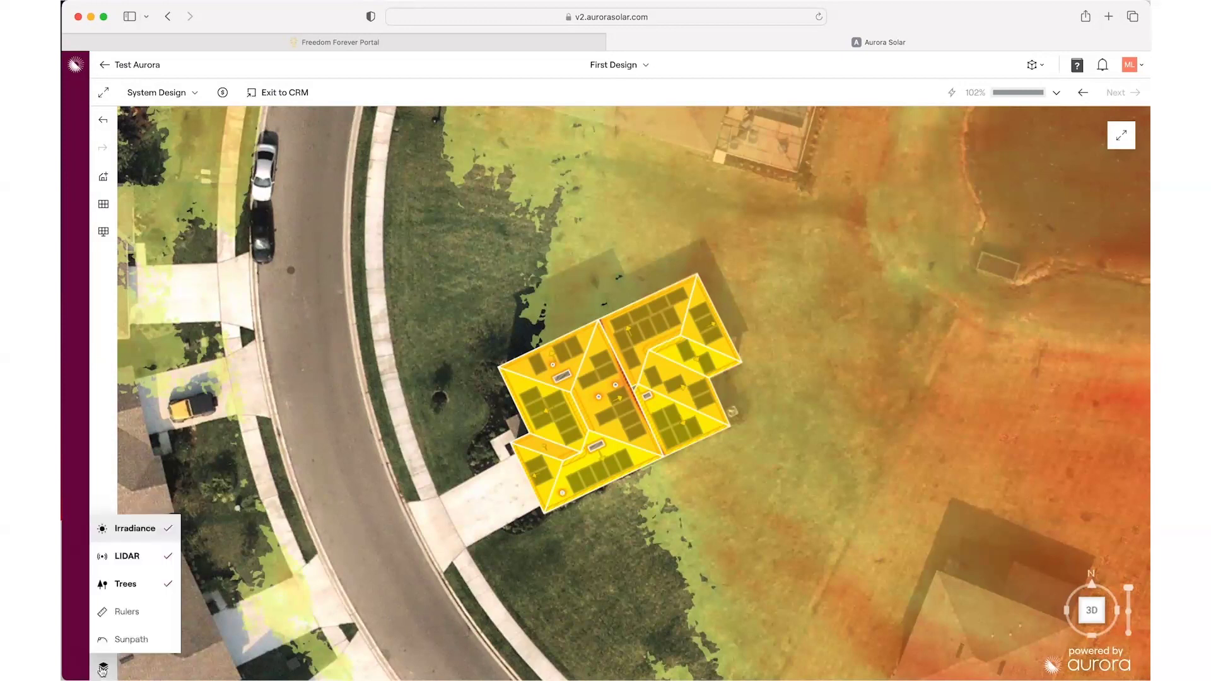
pyautogui.click(131, 640)
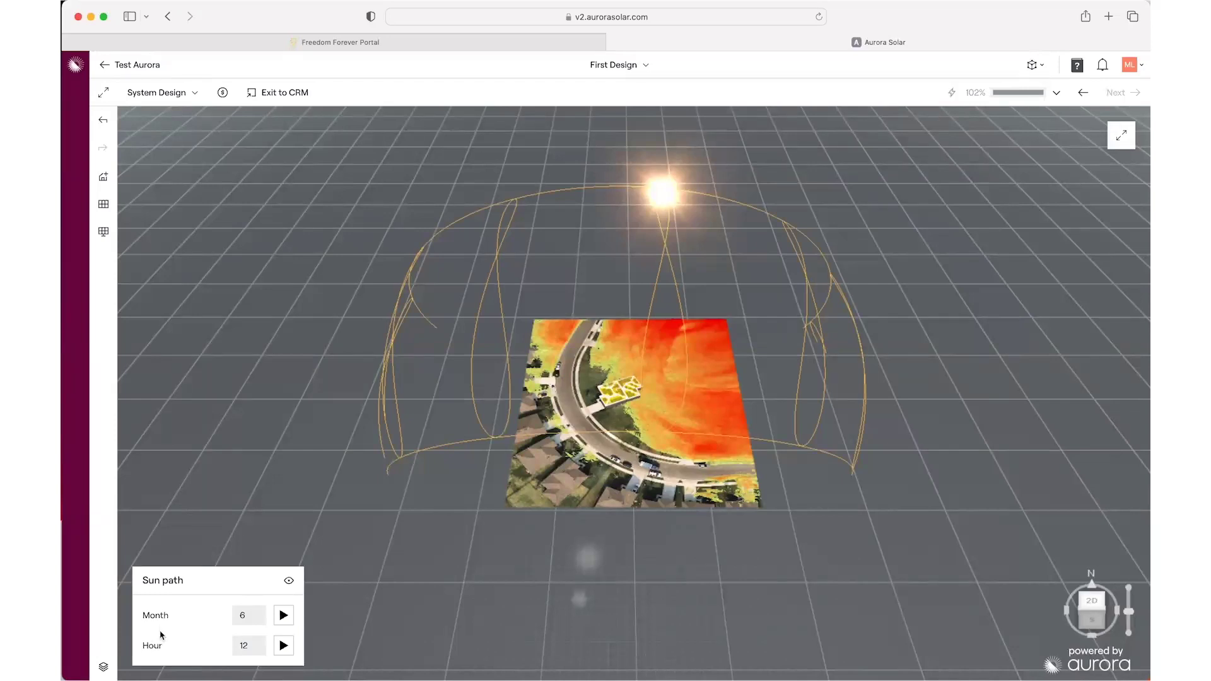
pyautogui.click(283, 616)
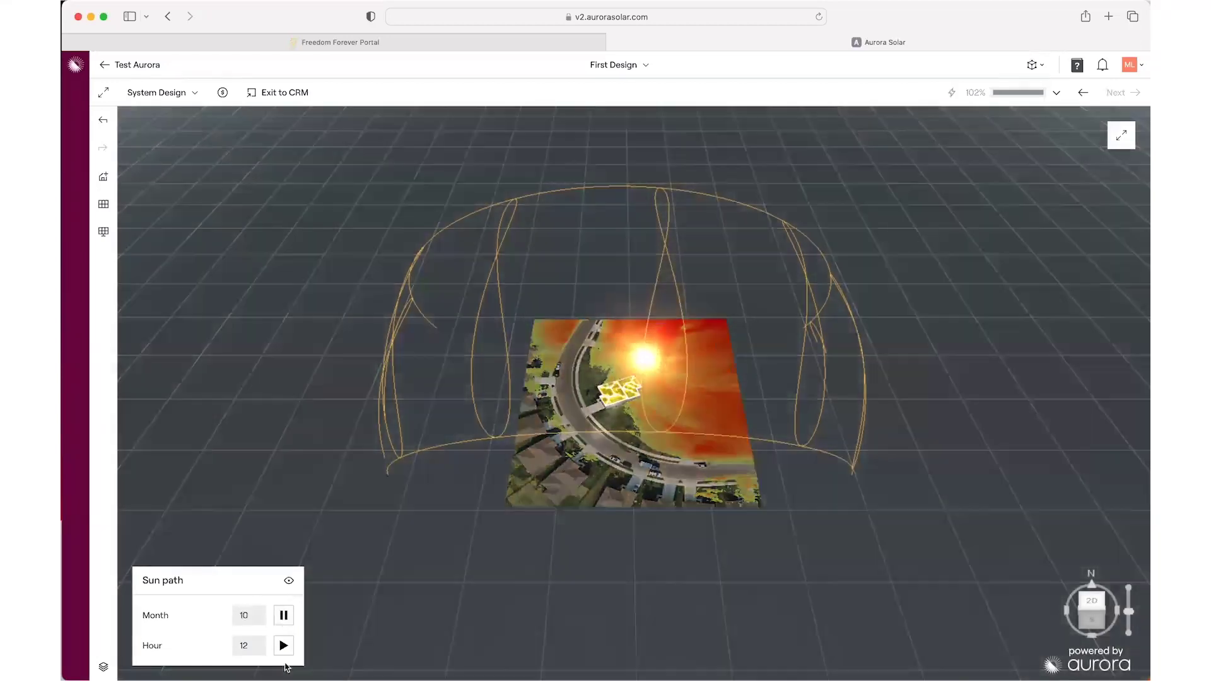
pyautogui.click(284, 650)
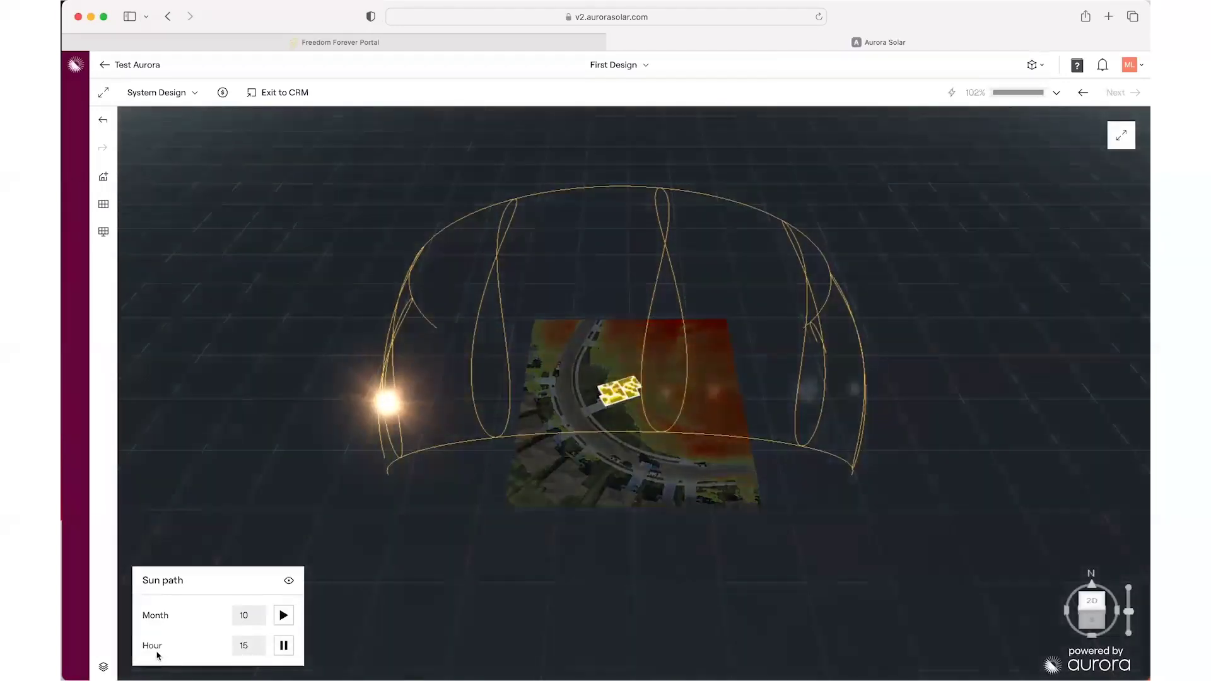
pyautogui.click(104, 667)
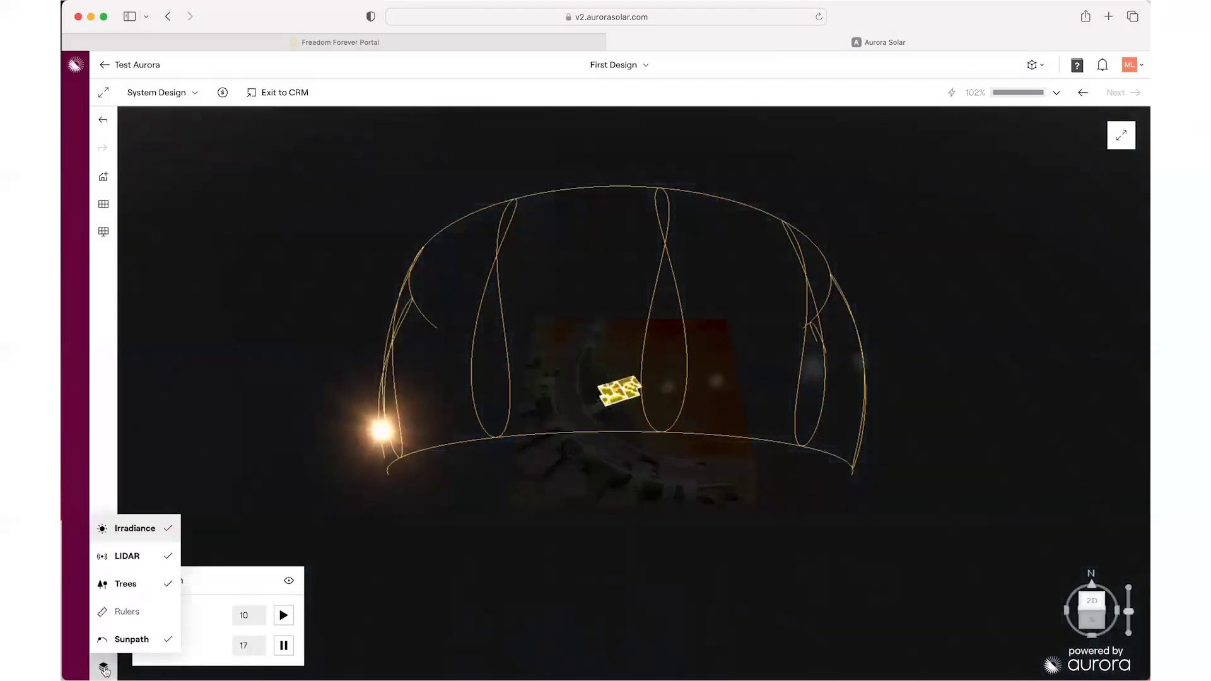
pyautogui.click(131, 638)
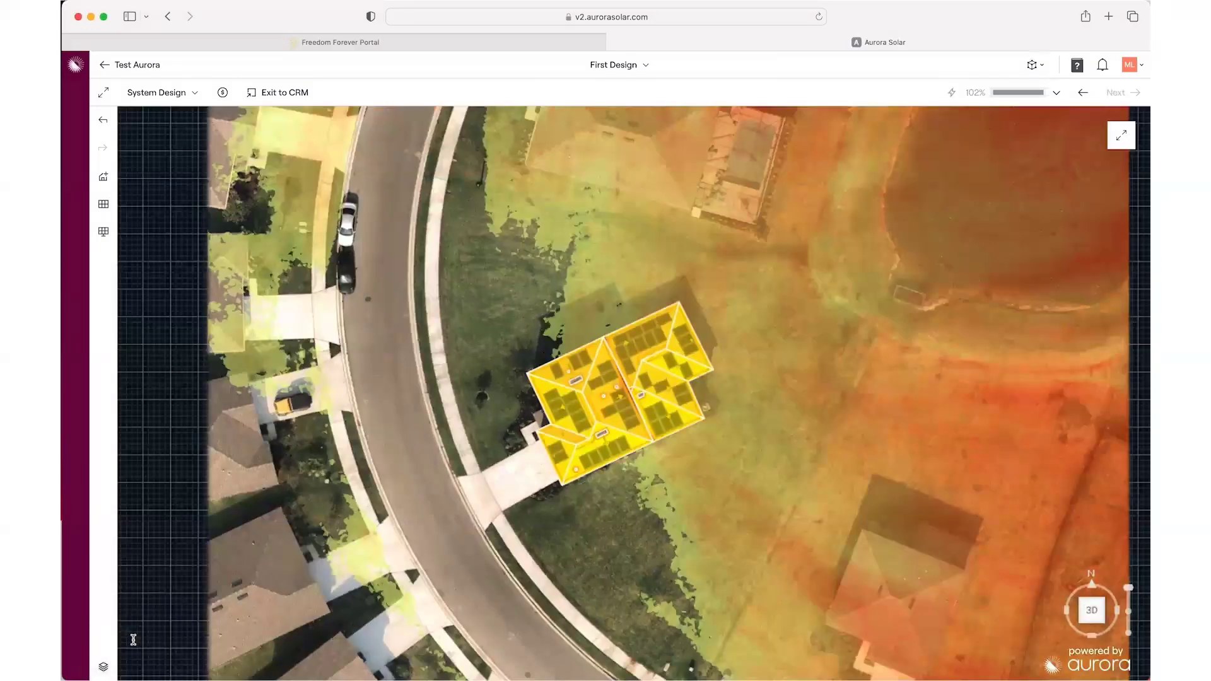
# - Turn off the LiDAR overlay, keeping irradiance roofs over aerial imagery at 101% offset
pyautogui.click(104, 667)
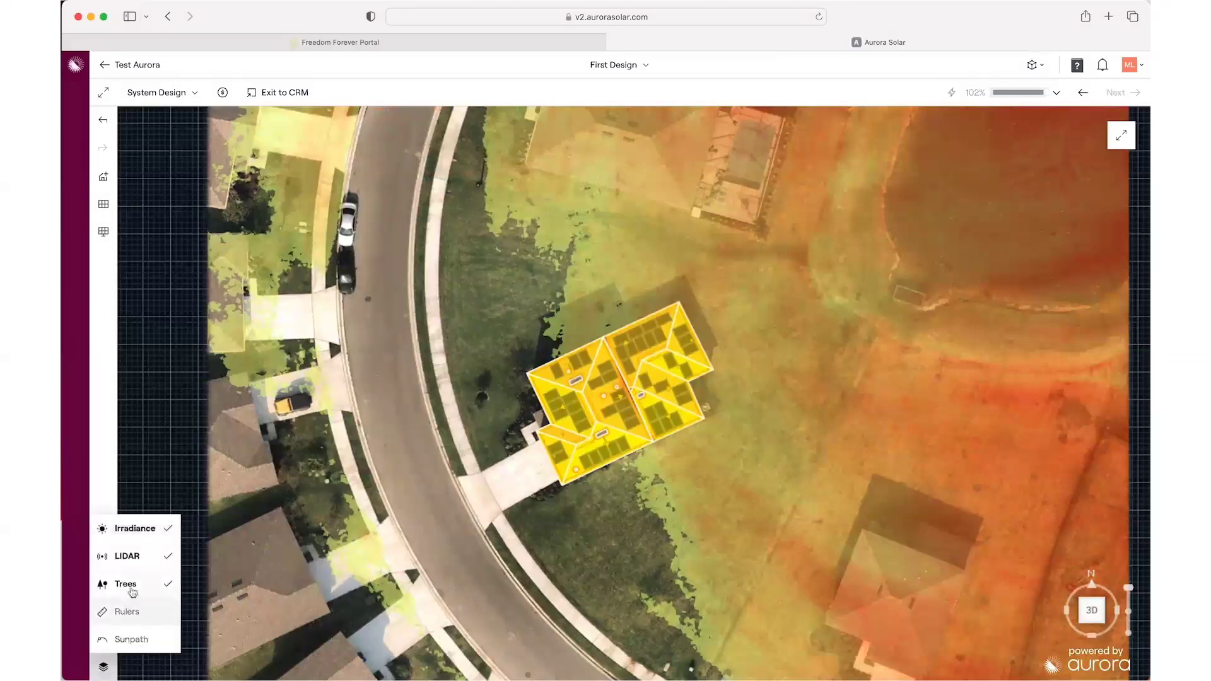
pyautogui.click(132, 566)
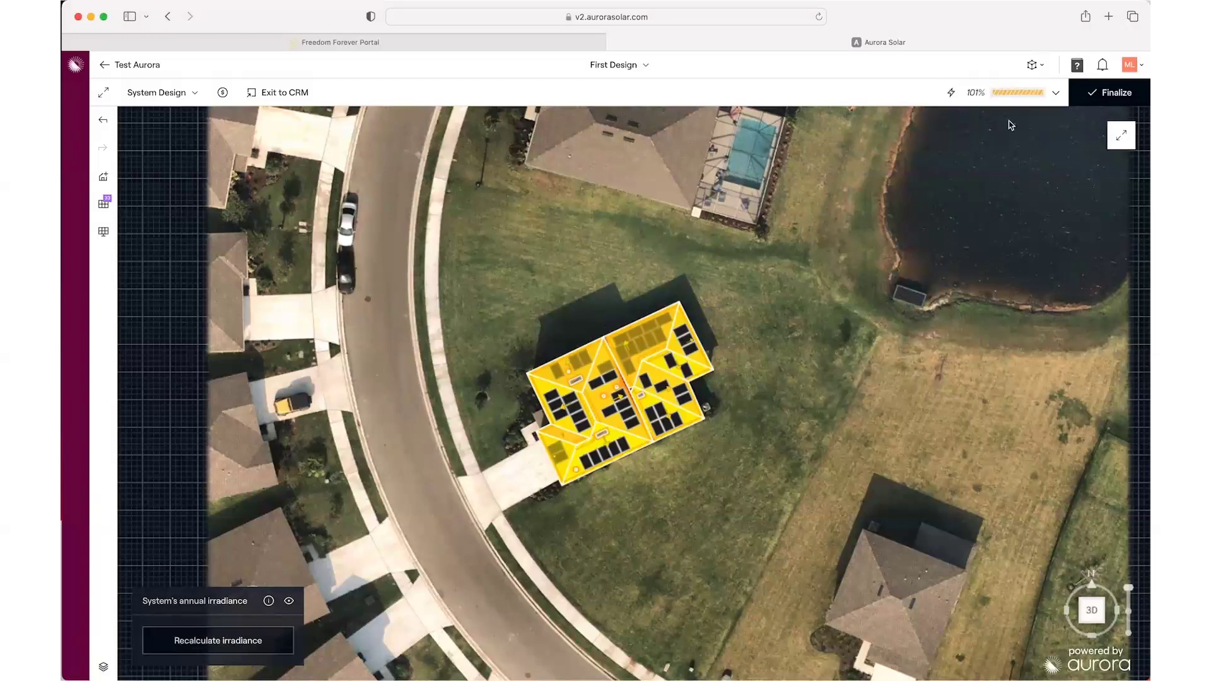
# - Show the energy offset summary: 33 panels, 13.20 kW, 19,490 kWh yearly
pyautogui.click(1053, 93)
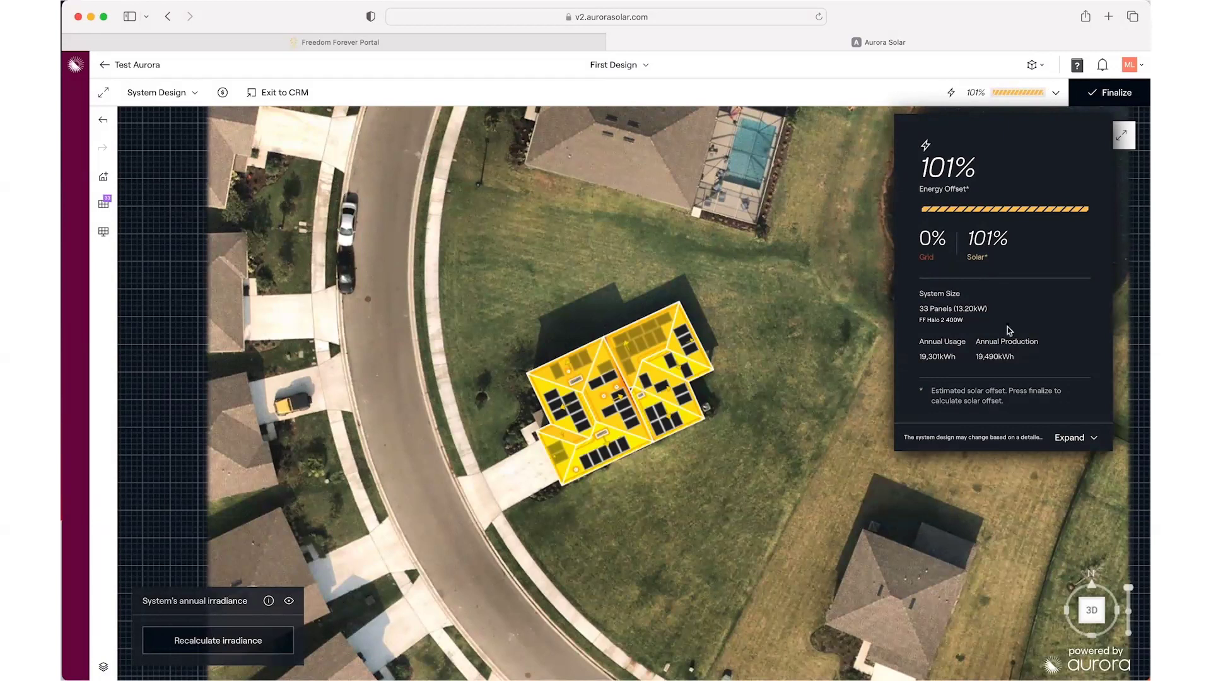
# - Finalize the design at 106% offset and advance to the Environmental Impact page
pyautogui.click(1110, 93)
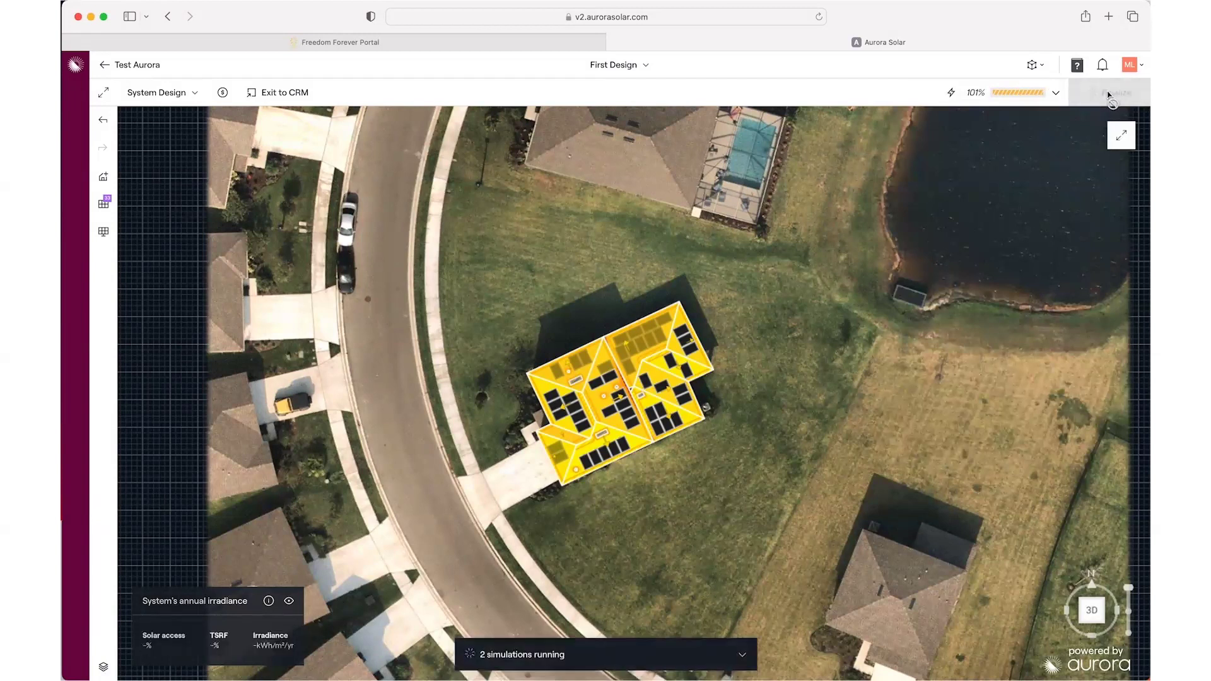
pyautogui.click(1129, 94)
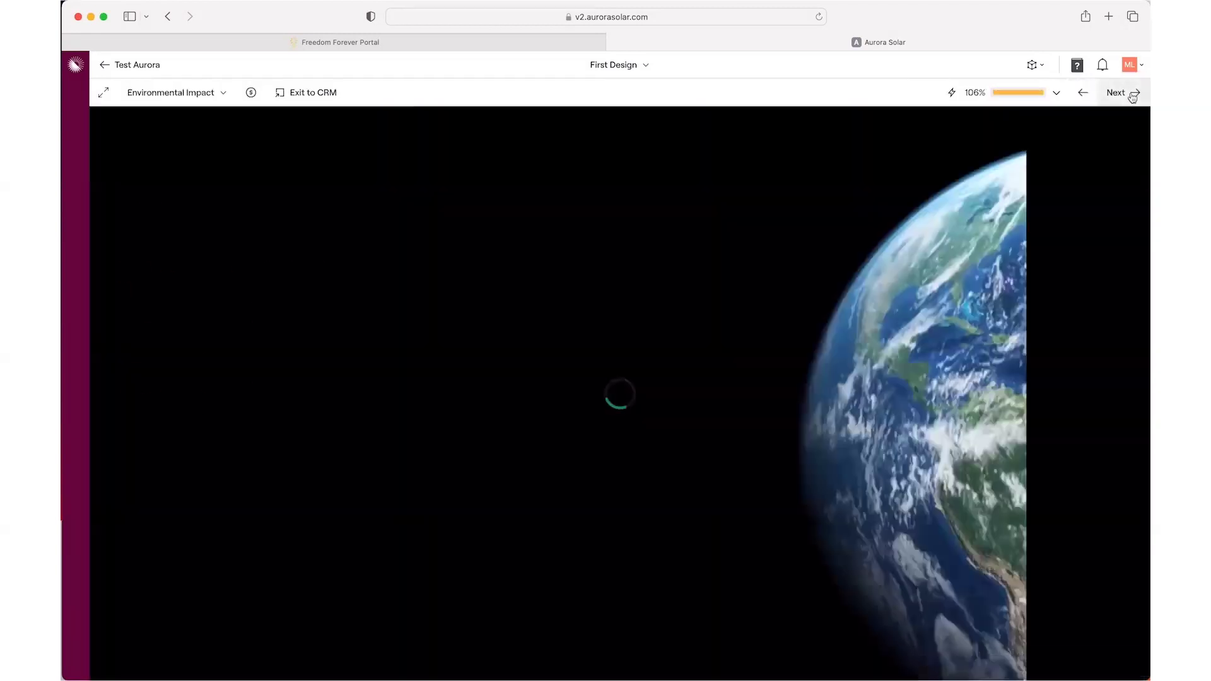